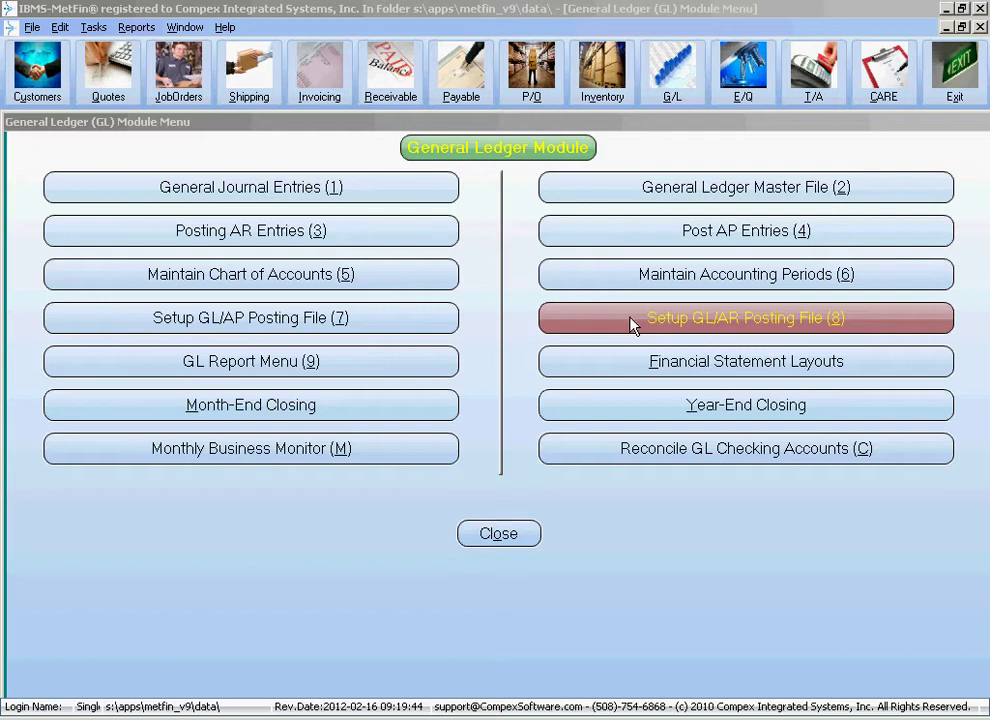
Open the GL/AR default posting file setup from the General Ledger module.
{"action": "left_click", "coordinate": [631, 318]}
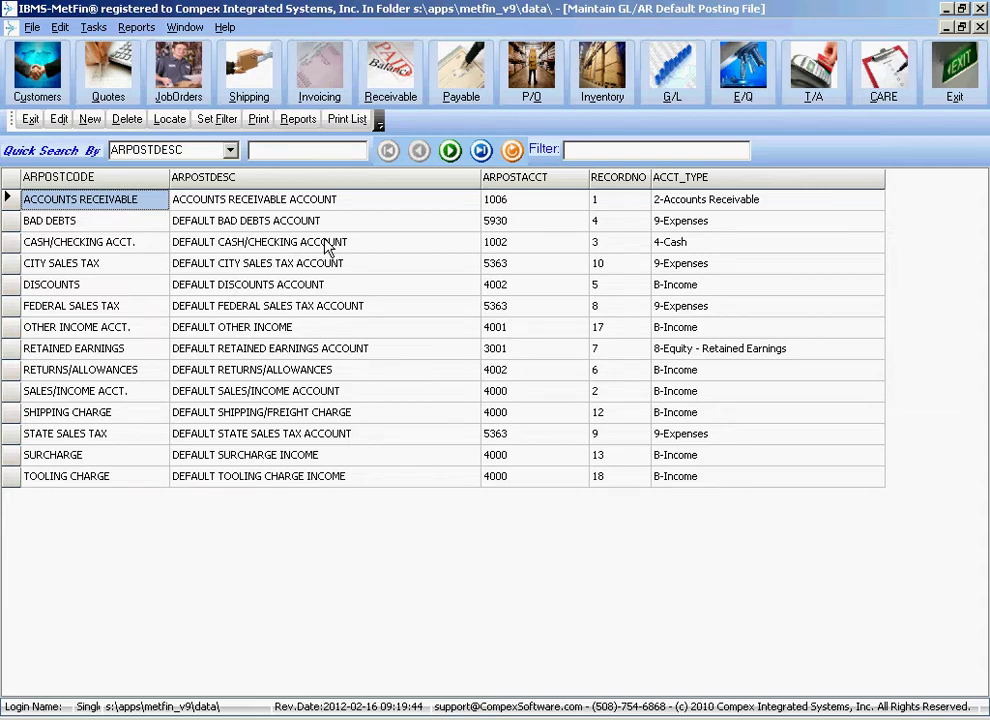
{"action": "left_click", "coordinate": [30, 119]}
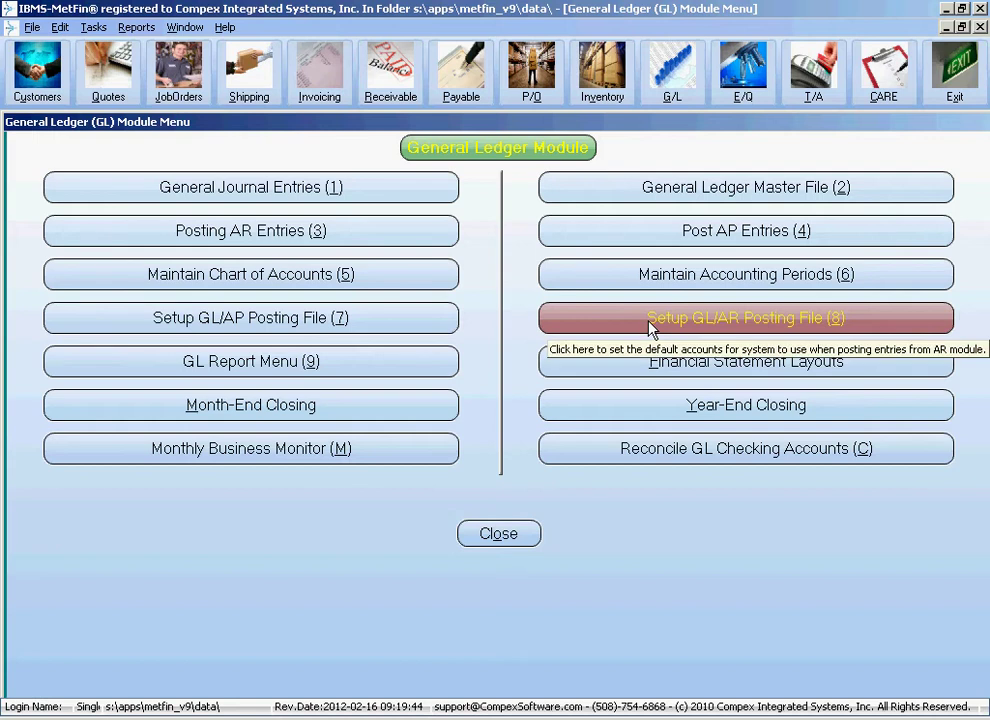
{"action": "left_click", "coordinate": [649, 324]}
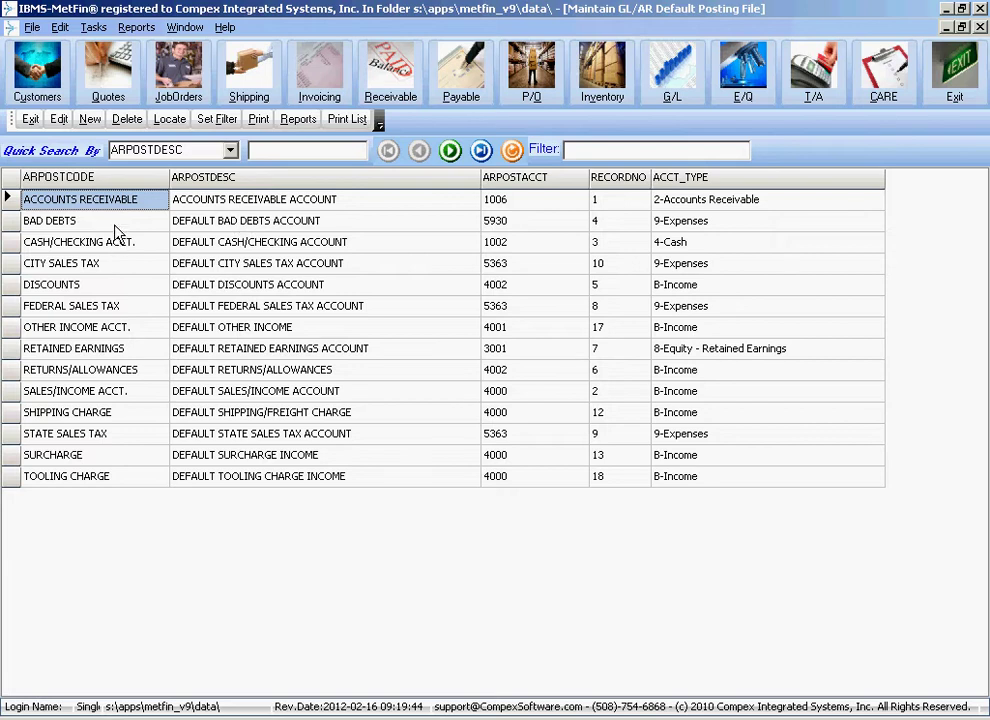
Examine the default posting codes and descriptions, including retained earnings, sales/income, surcharge, state sales tax, returns, discounts and cash.
{"action": "left_click", "coordinate": [104, 350]}
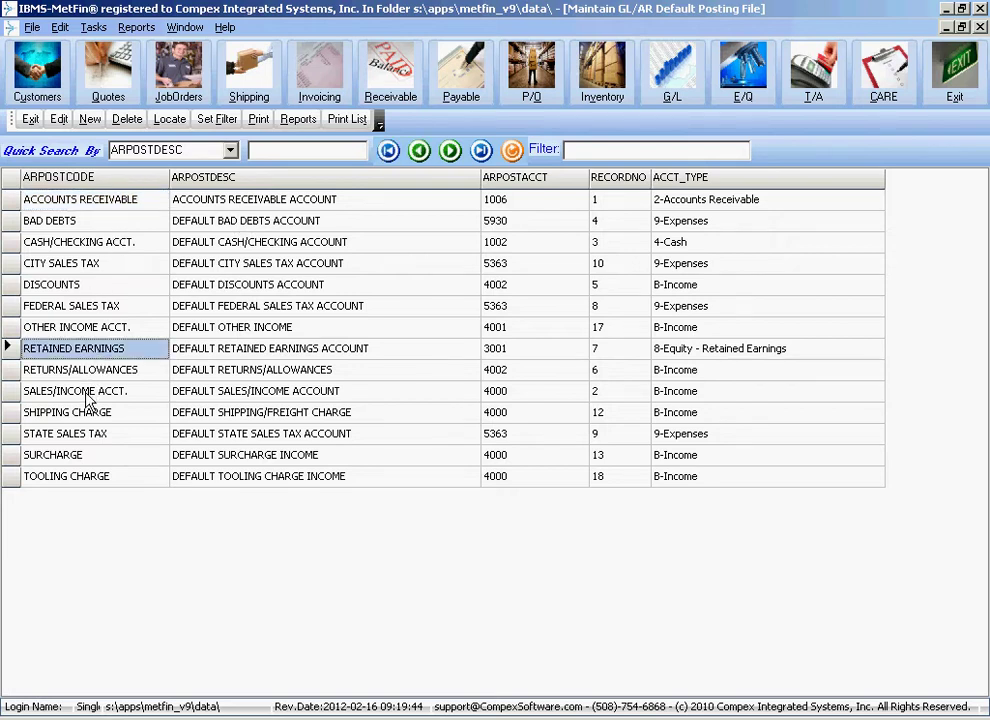
{"action": "left_click", "coordinate": [89, 393]}
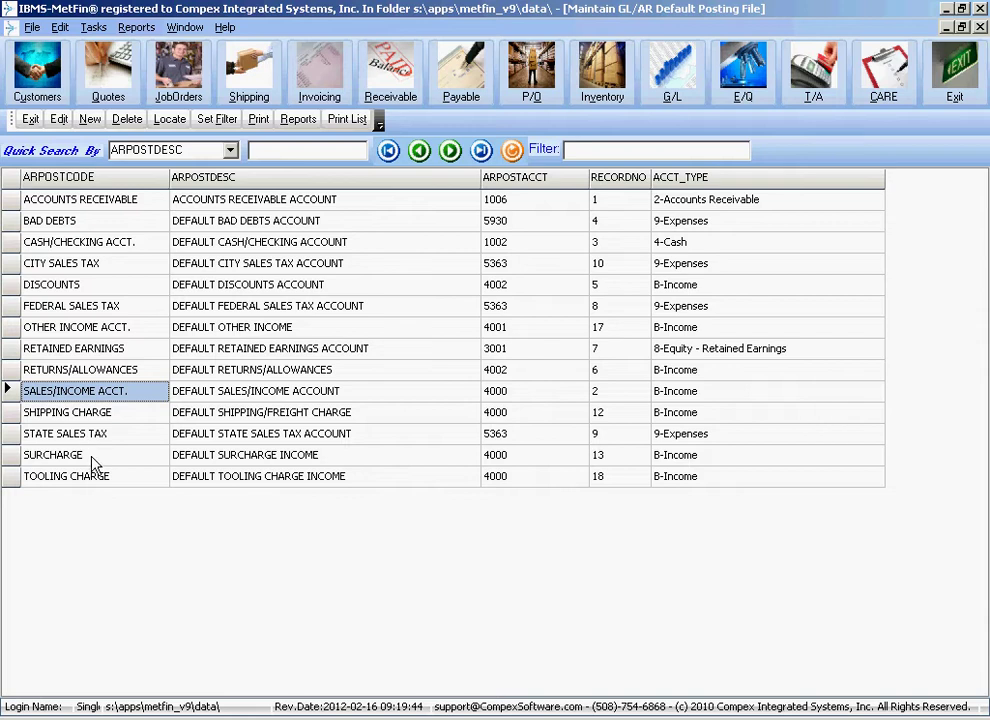
{"action": "left_click", "coordinate": [101, 460]}
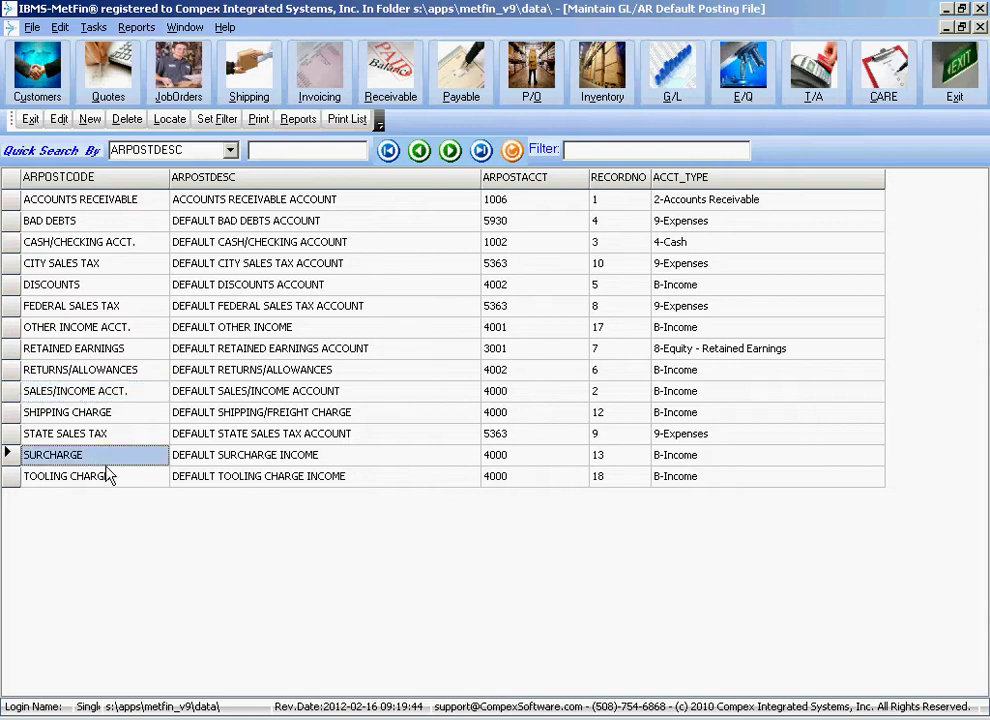
{"action": "left_click", "coordinate": [121, 441]}
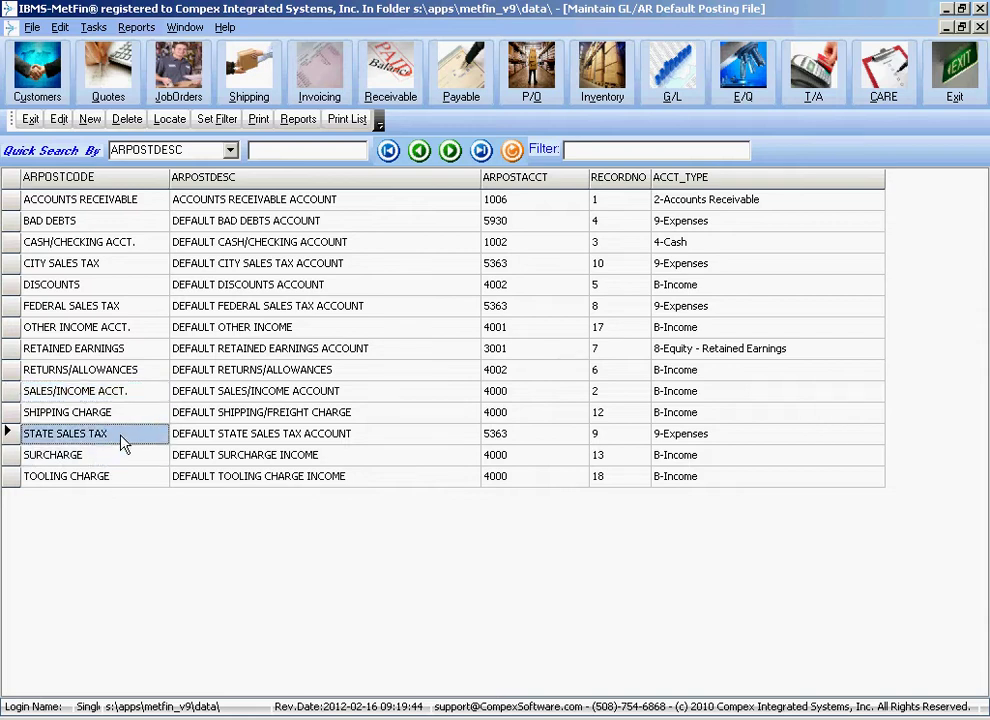
{"action": "left_click", "coordinate": [122, 370]}
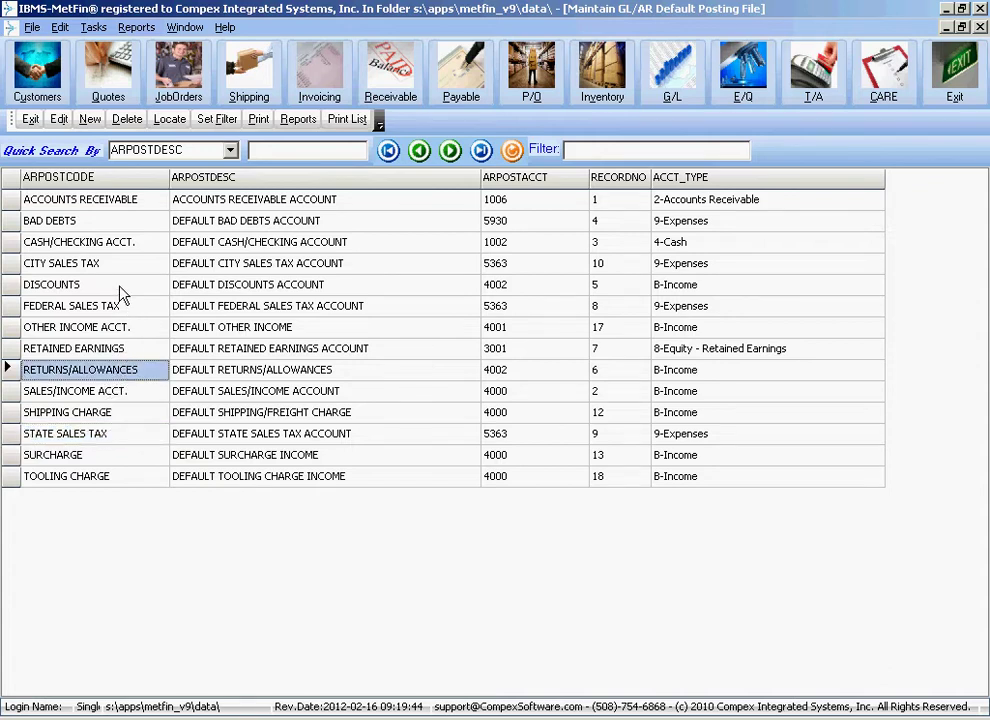
{"action": "left_click", "coordinate": [119, 285]}
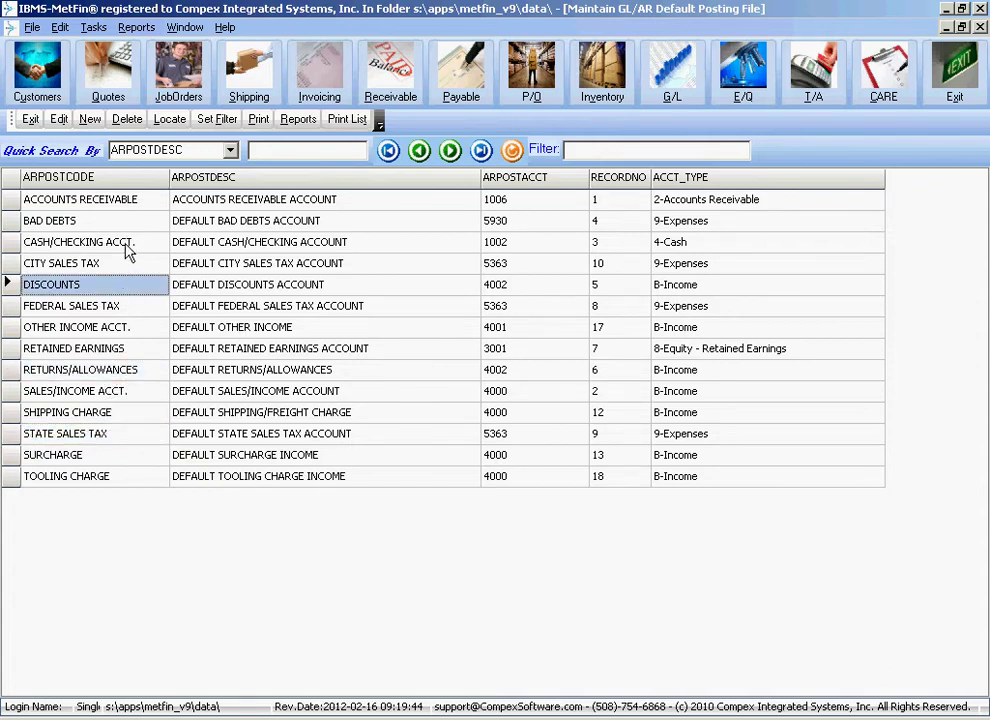
{"action": "left_click", "coordinate": [141, 250]}
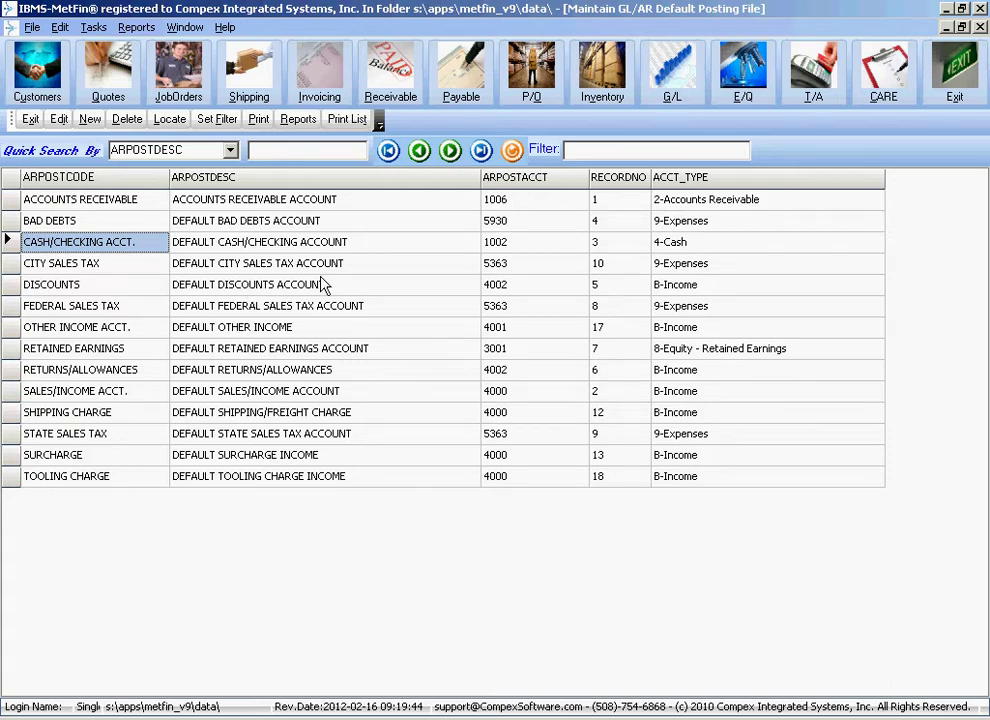
{"action": "left_click", "coordinate": [452, 262]}
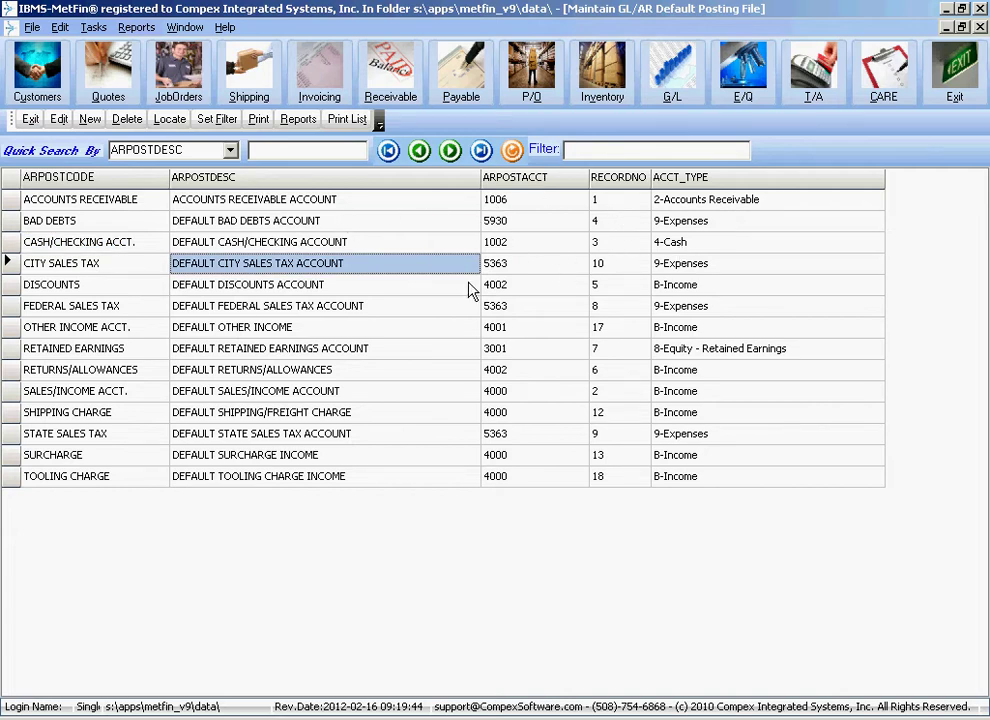
Look up the posting account of the ACCOUNTS RECEIVABLE code in the list of ledger accounts.
{"action": "left_click", "coordinate": [540, 206]}
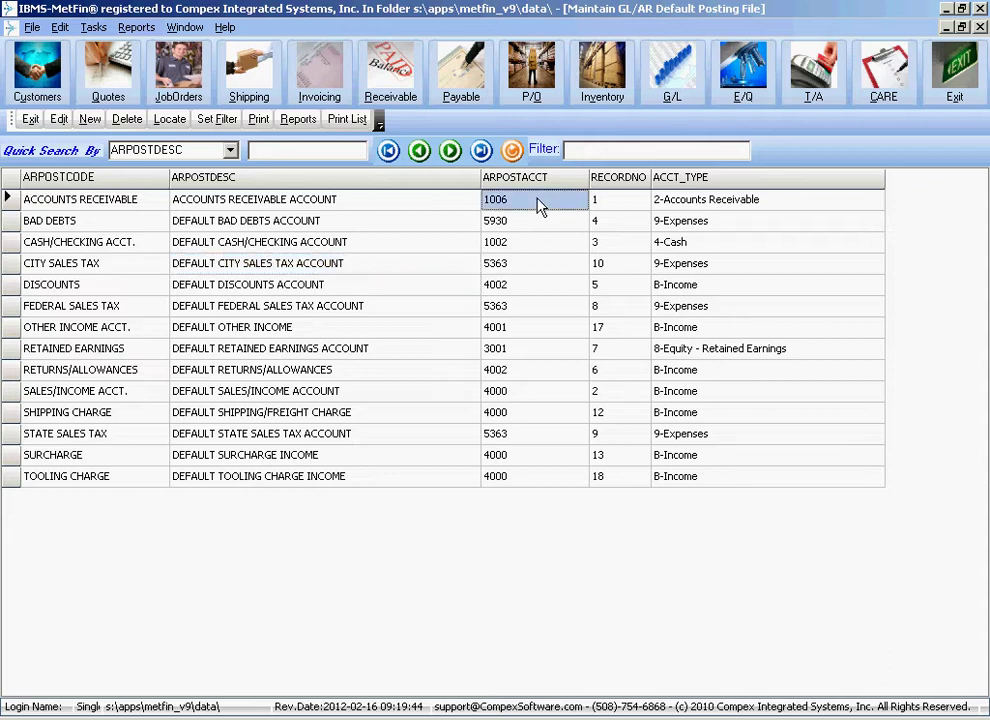
{"action": "left_click", "coordinate": [570, 203]}
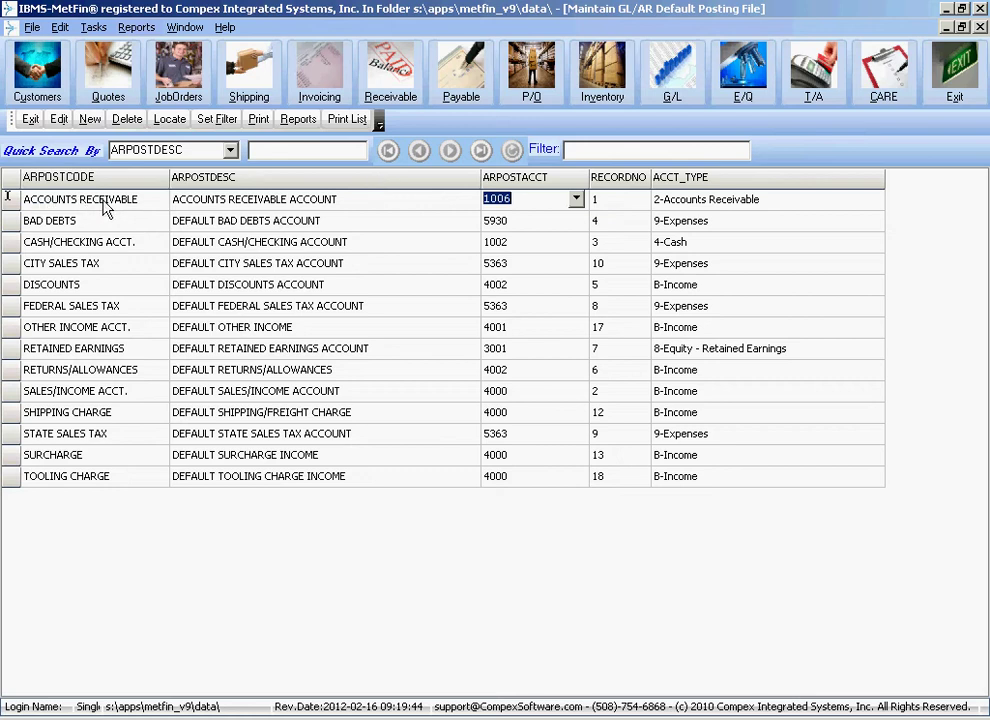
{"action": "left_click", "coordinate": [576, 199]}
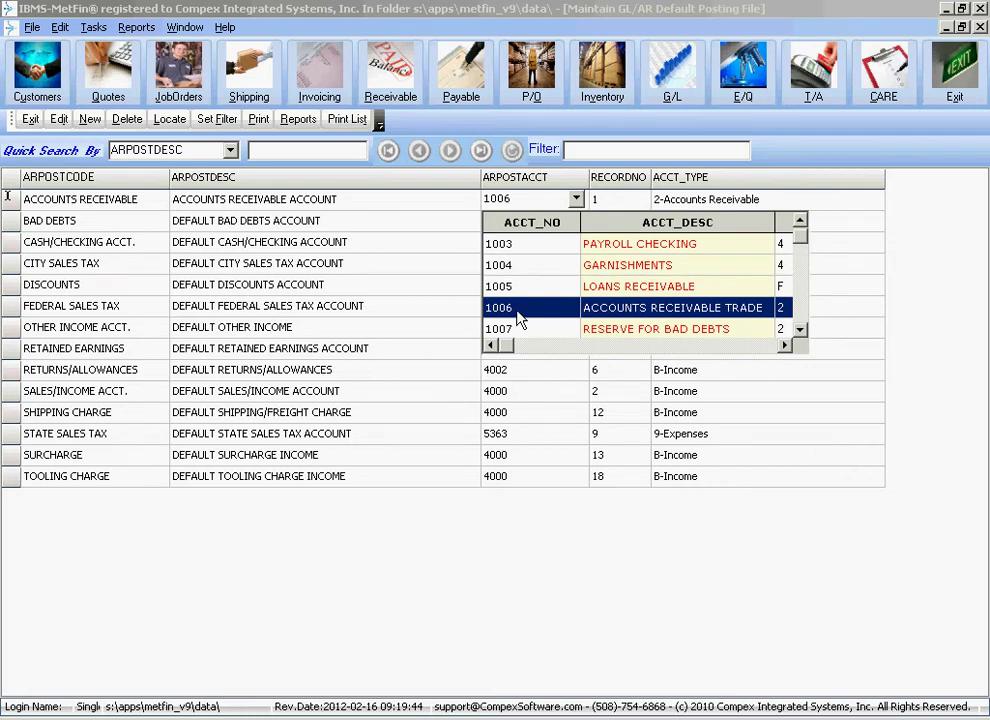
{"action": "left_click", "coordinate": [523, 198]}
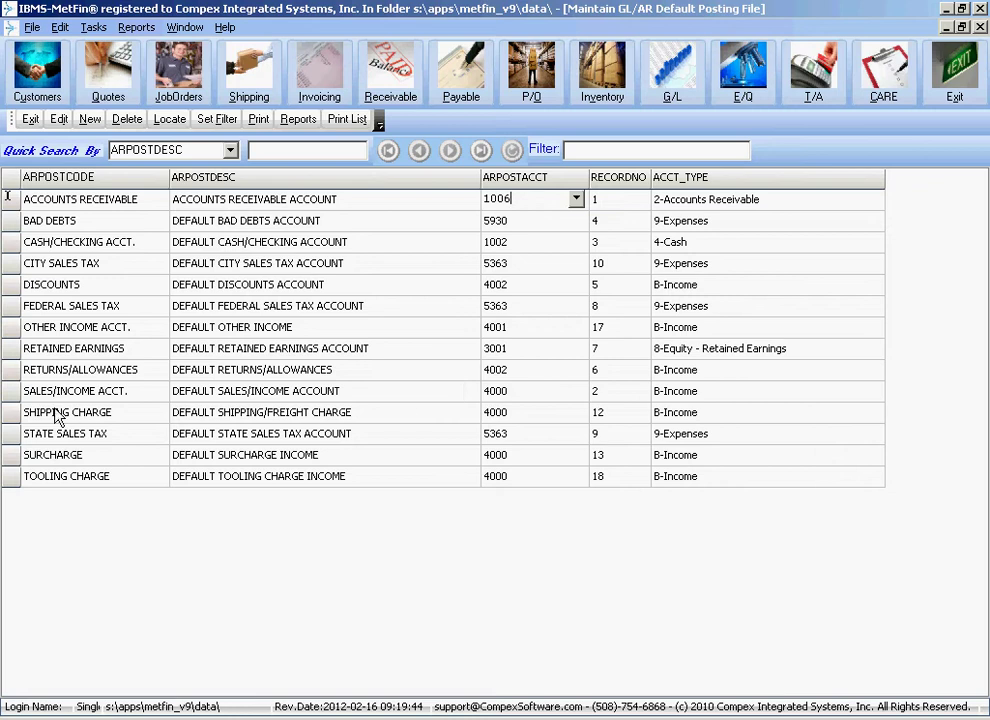
Choose account 4000 SALES as the posting account for the SALES/INCOME ACCT. code and leave the GL/AR posting file.
{"action": "left_click", "coordinate": [274, 398]}
{"action": "left_click", "coordinate": [546, 398]}
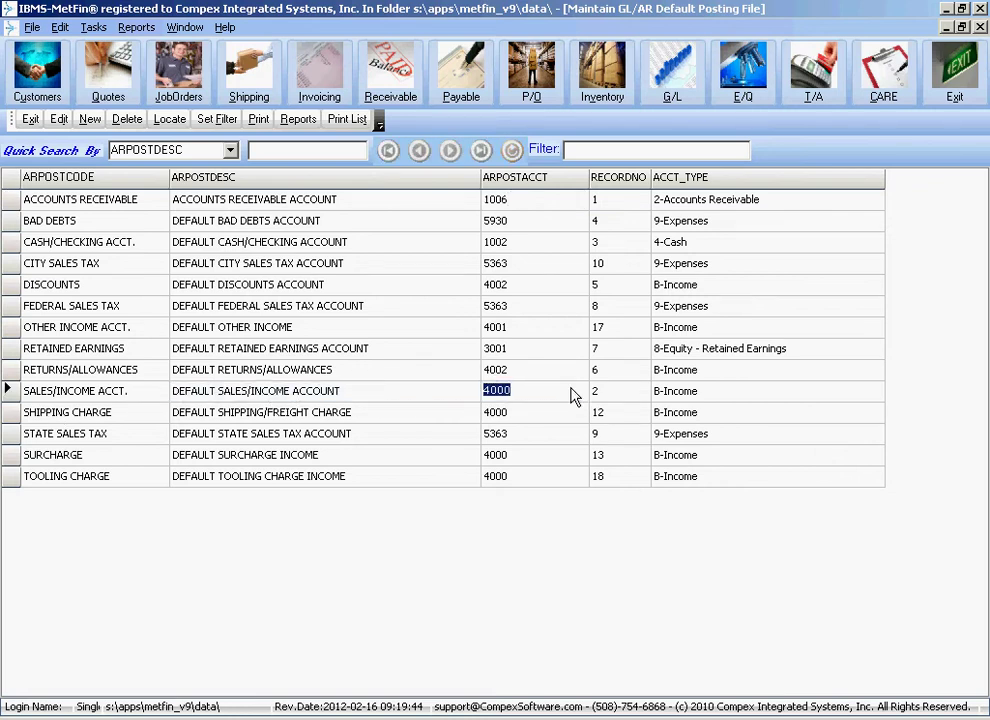
{"action": "left_click", "coordinate": [576, 392]}
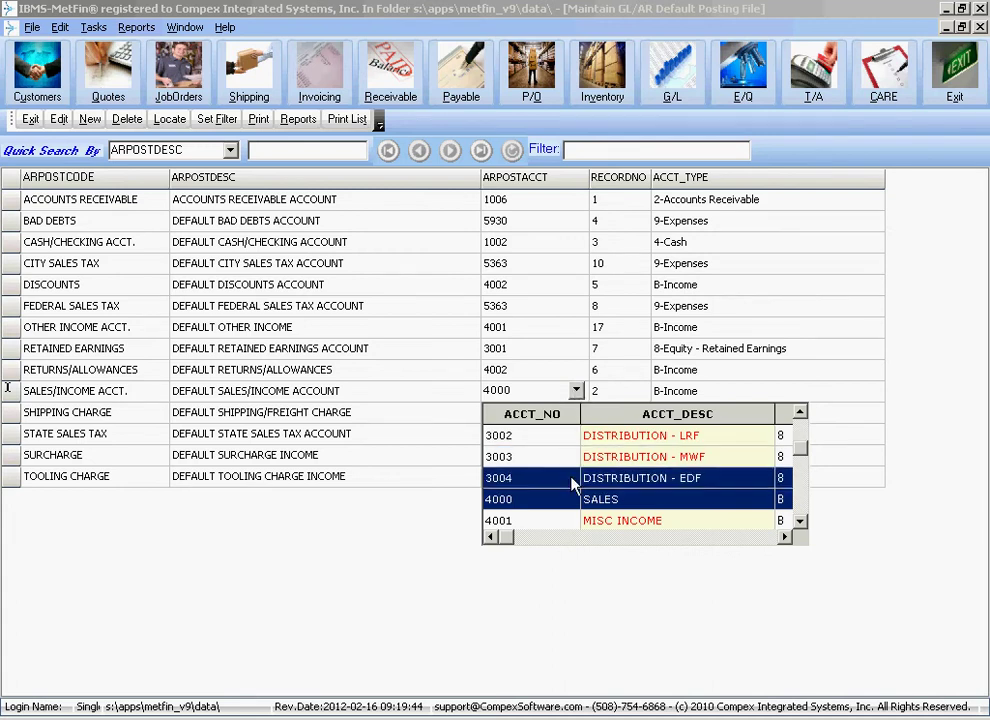
{"action": "left_click", "coordinate": [646, 500]}
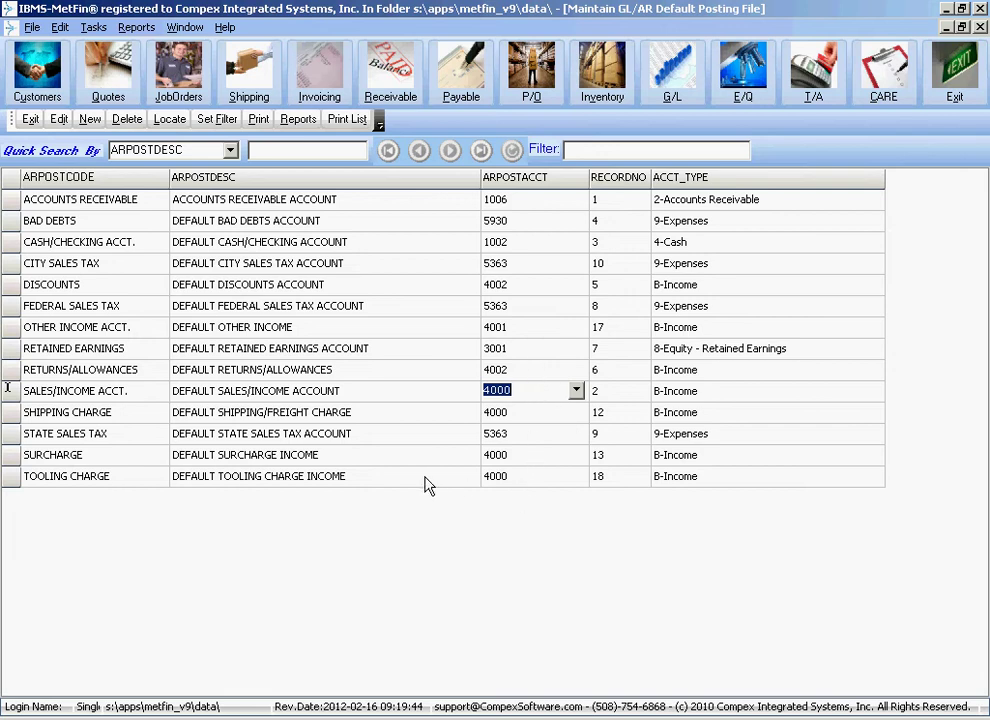
{"action": "left_click", "coordinate": [471, 484]}
{"action": "left_click", "coordinate": [556, 484]}
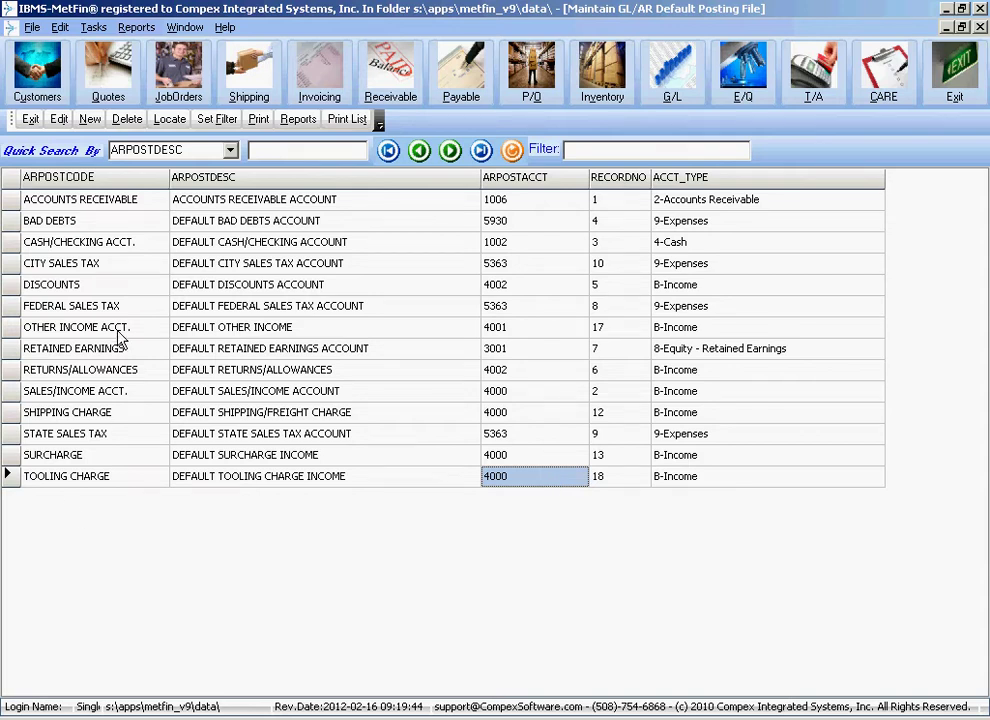
{"action": "left_click", "coordinate": [31, 119]}
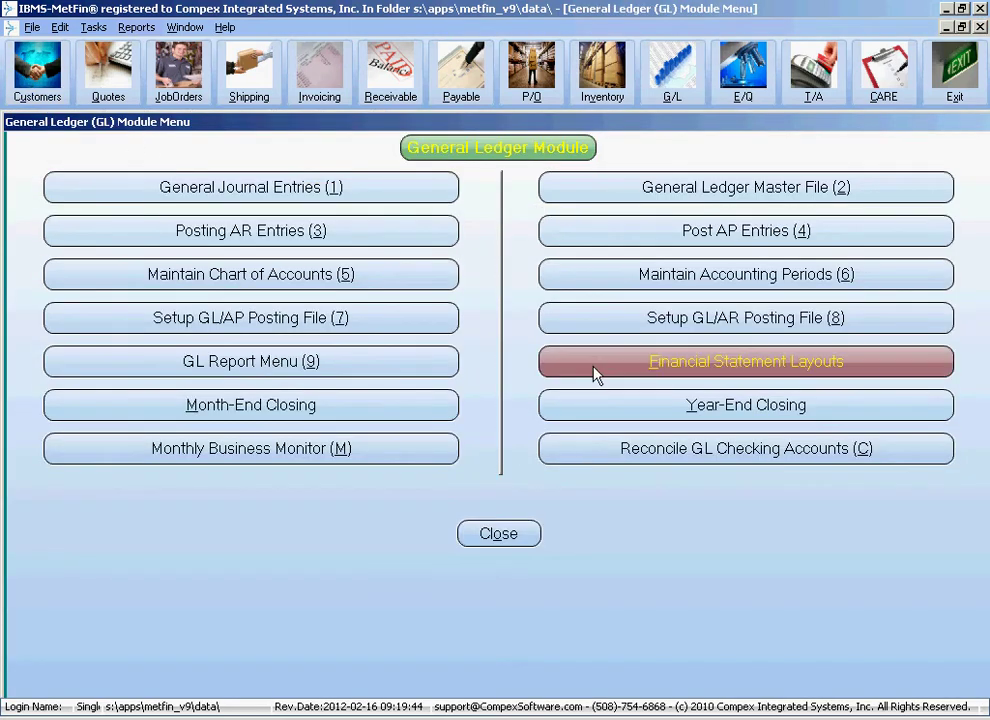
Open the Department Codes file from the job order files.
{"action": "left_click", "coordinate": [32, 27]}
{"action": "mouse_move", "coordinate": [60, 48]}
{"action": "mouse_move", "coordinate": [237, 99]}
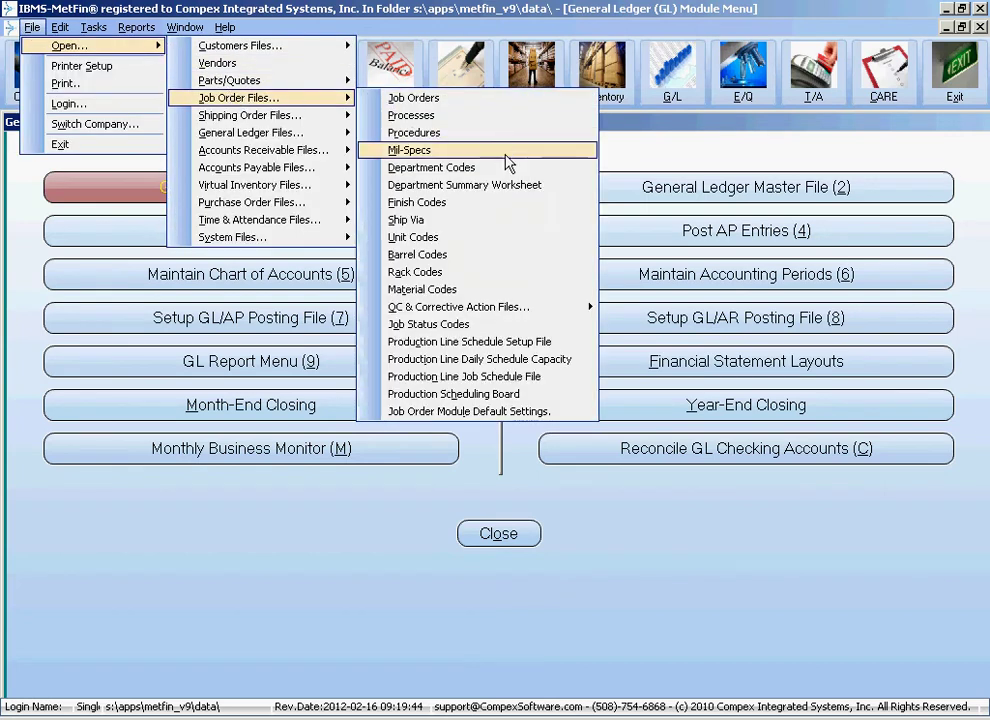
{"action": "left_click", "coordinate": [489, 171]}
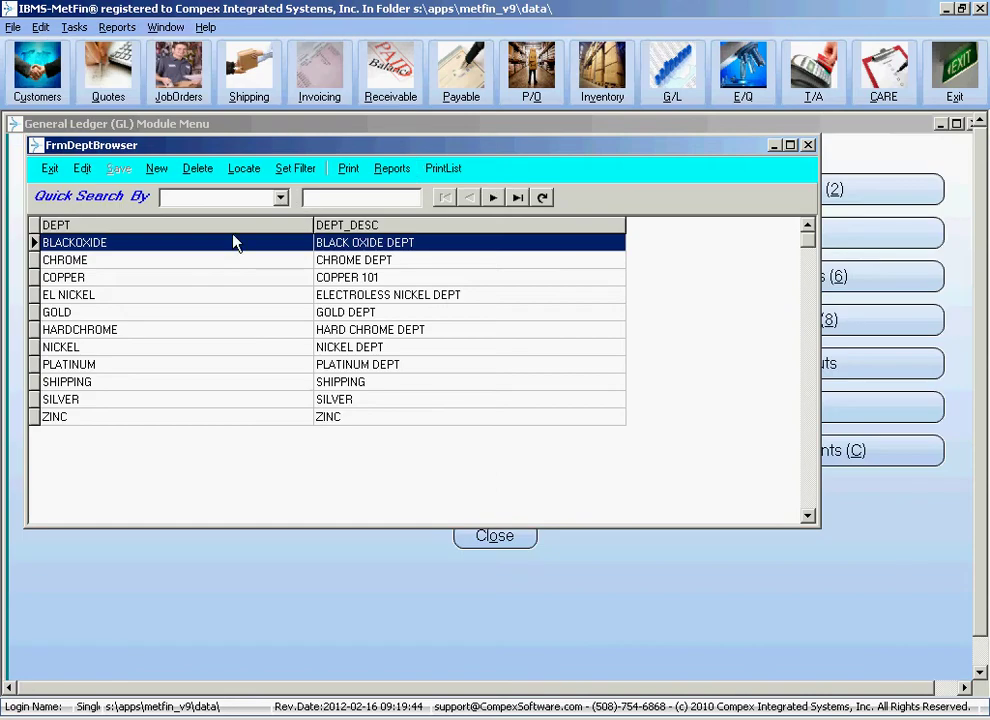
Add a new department with code DEPT-15 and description DEPT 15, and close the department list.
{"action": "left_click", "coordinate": [331, 198]}
{"action": "left_click", "coordinate": [157, 172]}
{"action": "type", "text": "DE"}
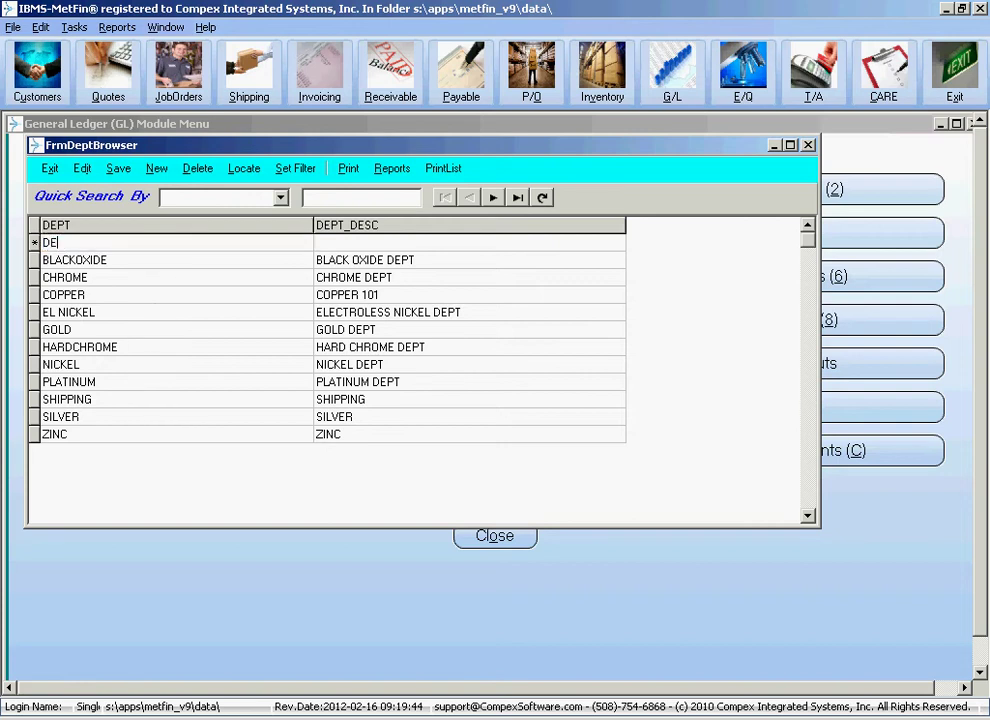
{"action": "type", "text": "PT"}
{"action": "type", "text": "-15"}
{"action": "key", "text": "Tab"}
{"action": "type", "text": "DEPT 15"}
{"action": "left_click", "coordinate": [155, 313]}
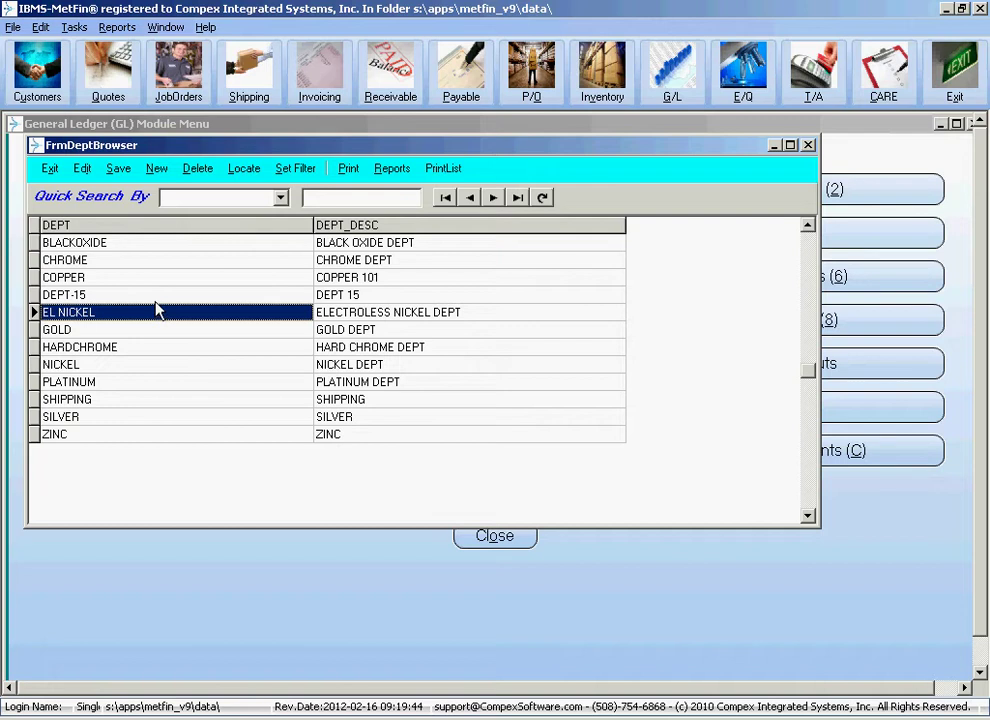
{"action": "left_click", "coordinate": [331, 295]}
{"action": "left_click", "coordinate": [382, 435]}
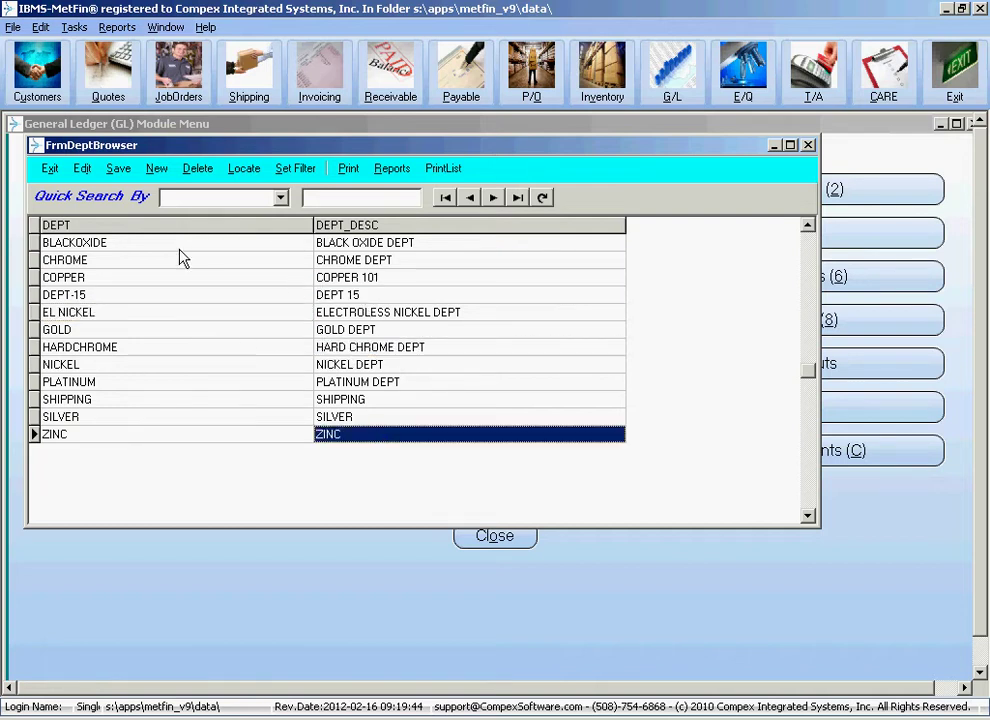
{"action": "left_click", "coordinate": [50, 172]}
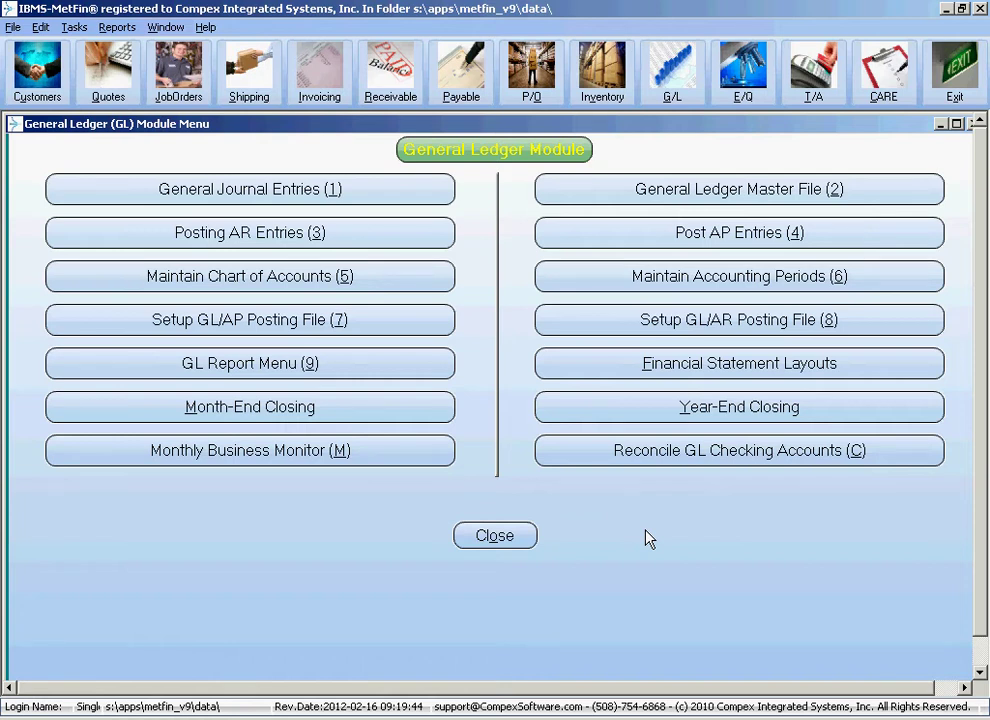
Add a new GL/AR default posting record with code DEPT-15 and description DEPT-15 SALES.
{"action": "left_click", "coordinate": [644, 327]}
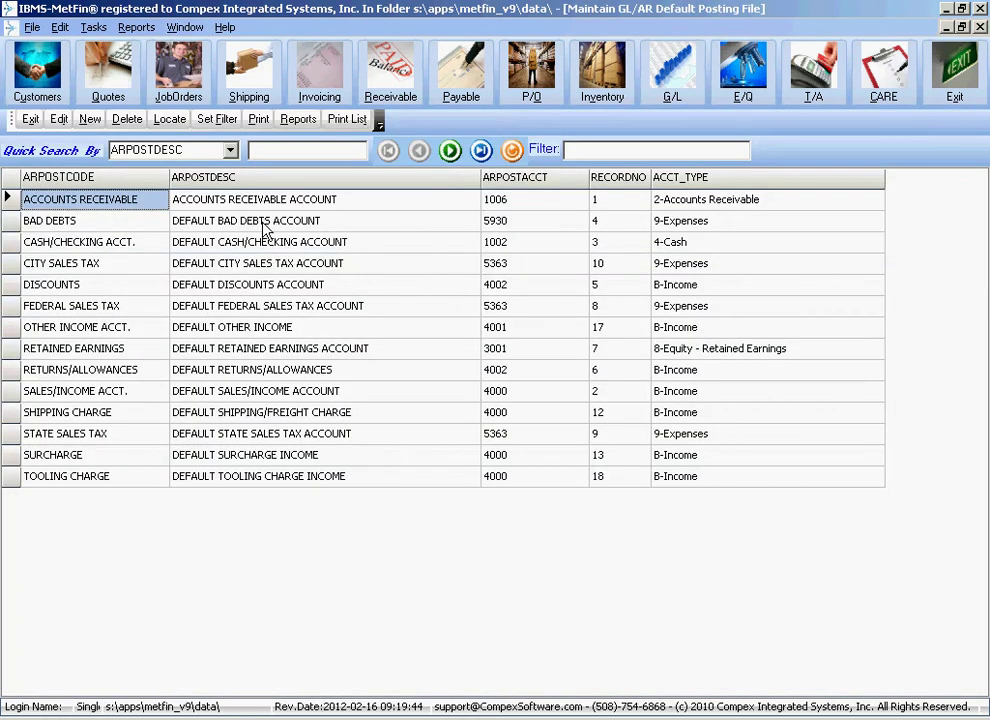
{"action": "left_click", "coordinate": [89, 119]}
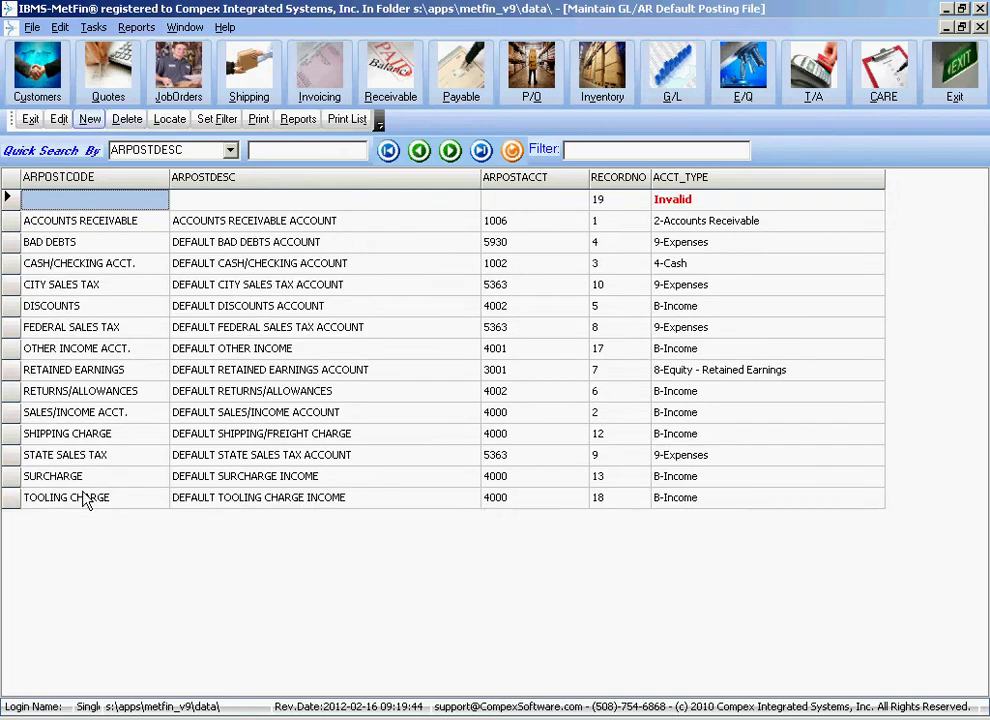
{"action": "left_click", "coordinate": [88, 198]}
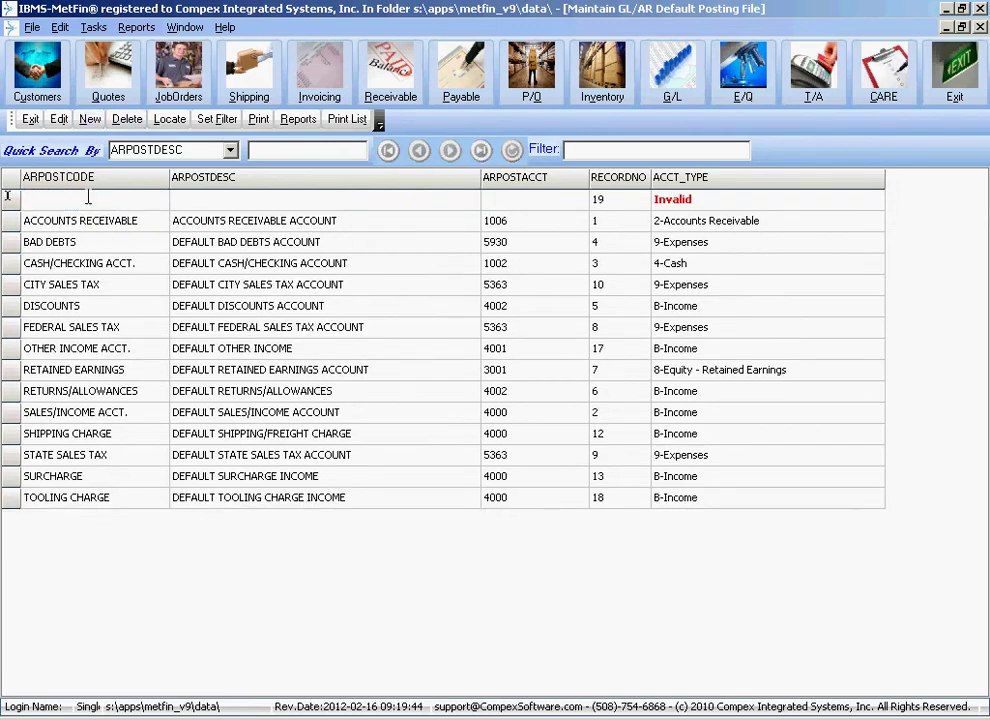
{"action": "type", "text": "DEPT-15"}
{"action": "key", "text": "Tab"}
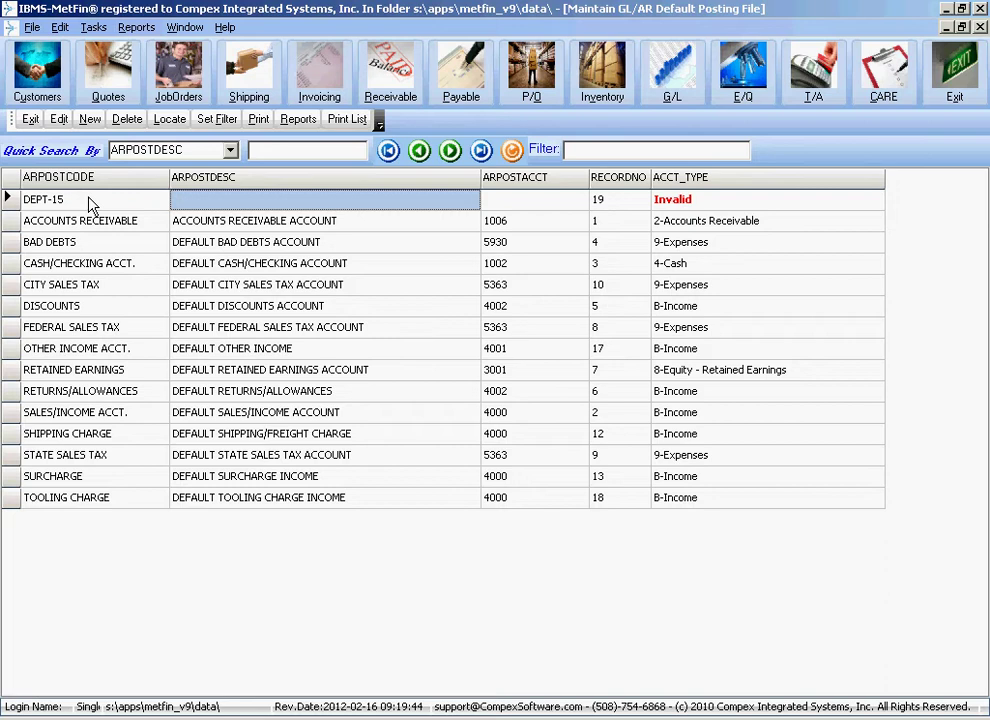
{"action": "type", "text": "D"}
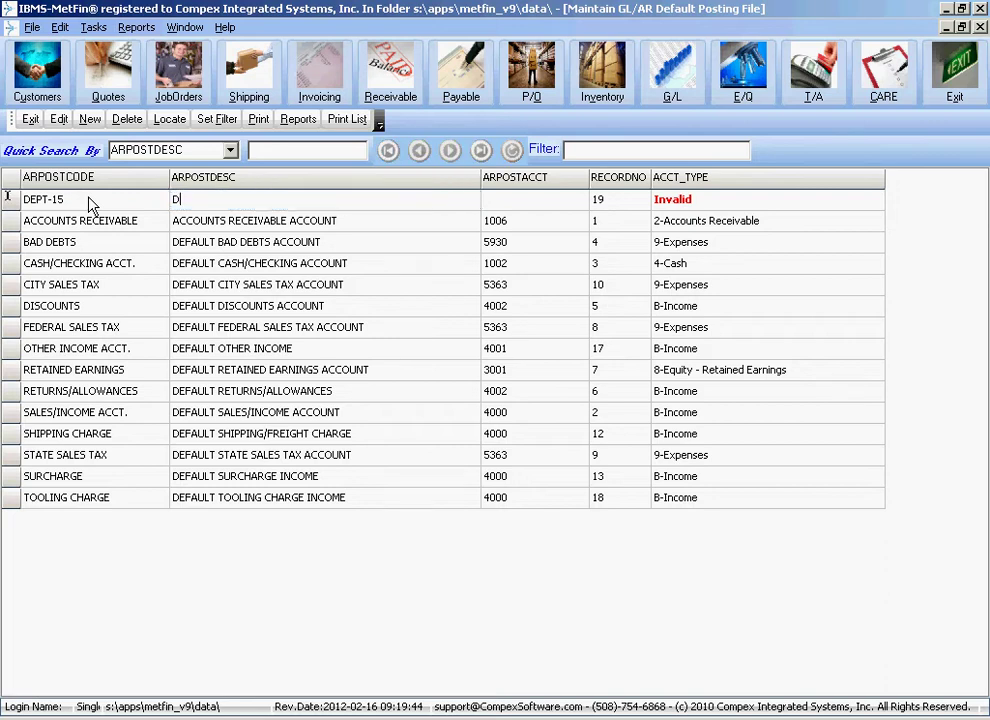
{"action": "type", "text": "EPT-15 SALES"}
{"action": "left_click", "coordinate": [537, 202]}
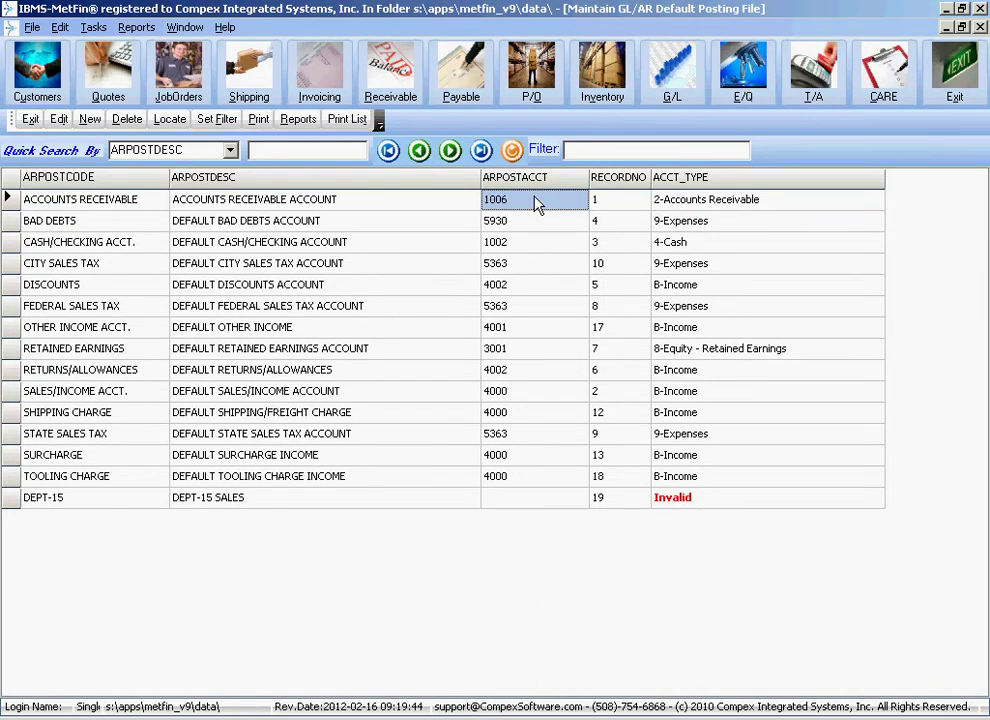
Choose account 4009 SALES - DEPT 15 as the posting account for the DEPT-15 record and leave the GL/AR posting file.
{"action": "left_click", "coordinate": [570, 499]}
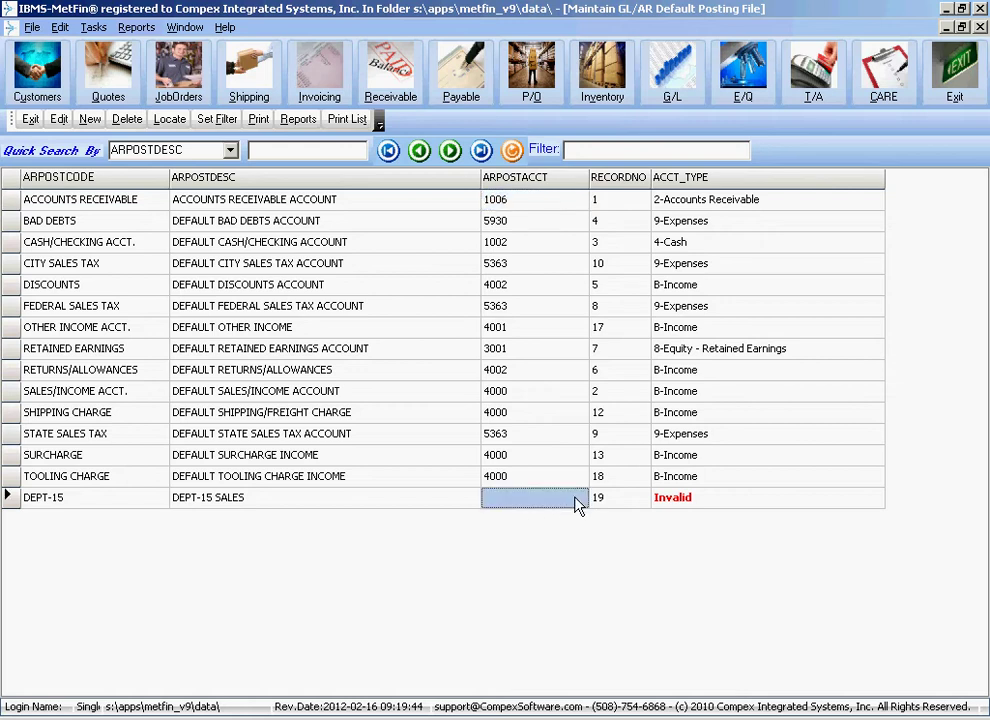
{"action": "left_click", "coordinate": [584, 503]}
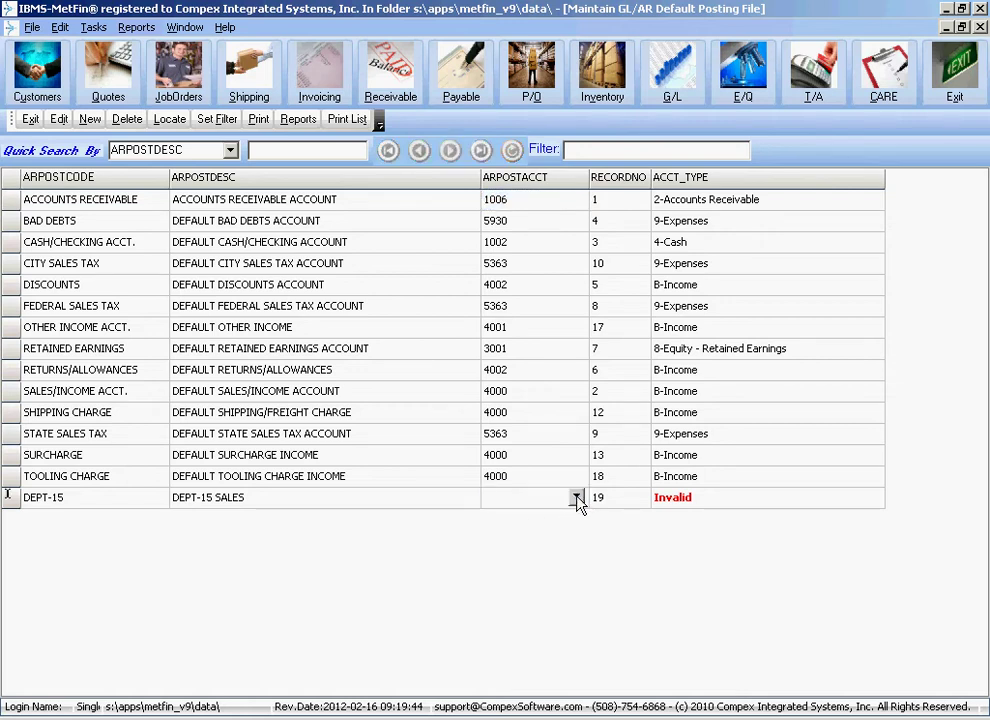
{"action": "left_click", "coordinate": [578, 499]}
{"action": "type", "text": "4000"}
{"action": "key", "text": "BackSpace"}
{"action": "type", "text": "9"}
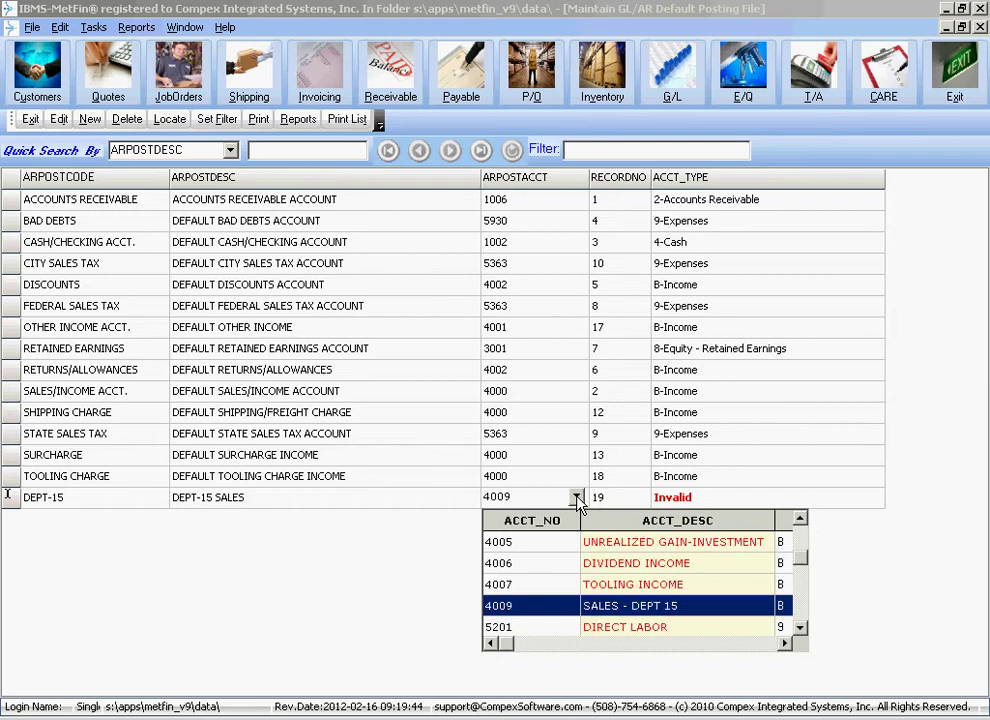
{"action": "left_click", "coordinate": [640, 615]}
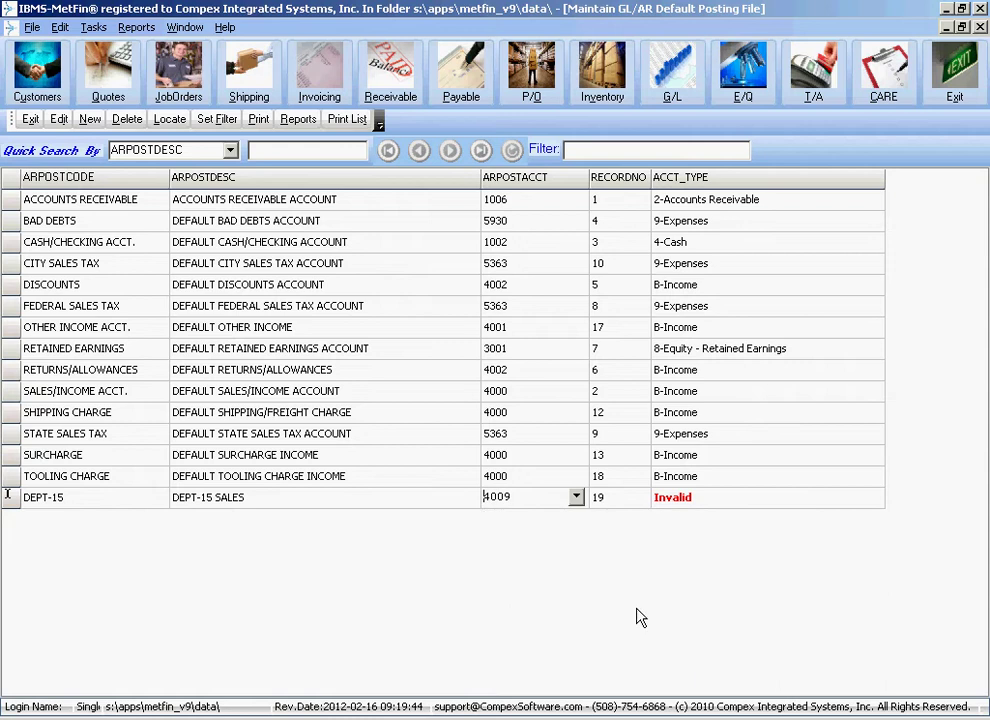
{"action": "left_click", "coordinate": [540, 479]}
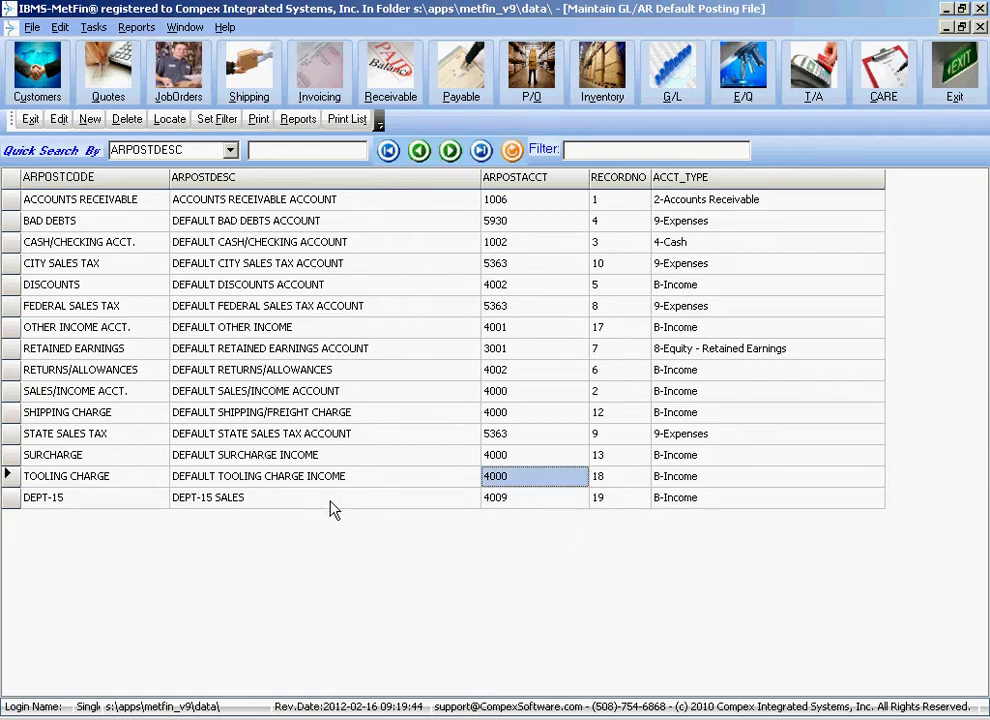
{"action": "left_click", "coordinate": [330, 500]}
{"action": "left_click", "coordinate": [112, 506]}
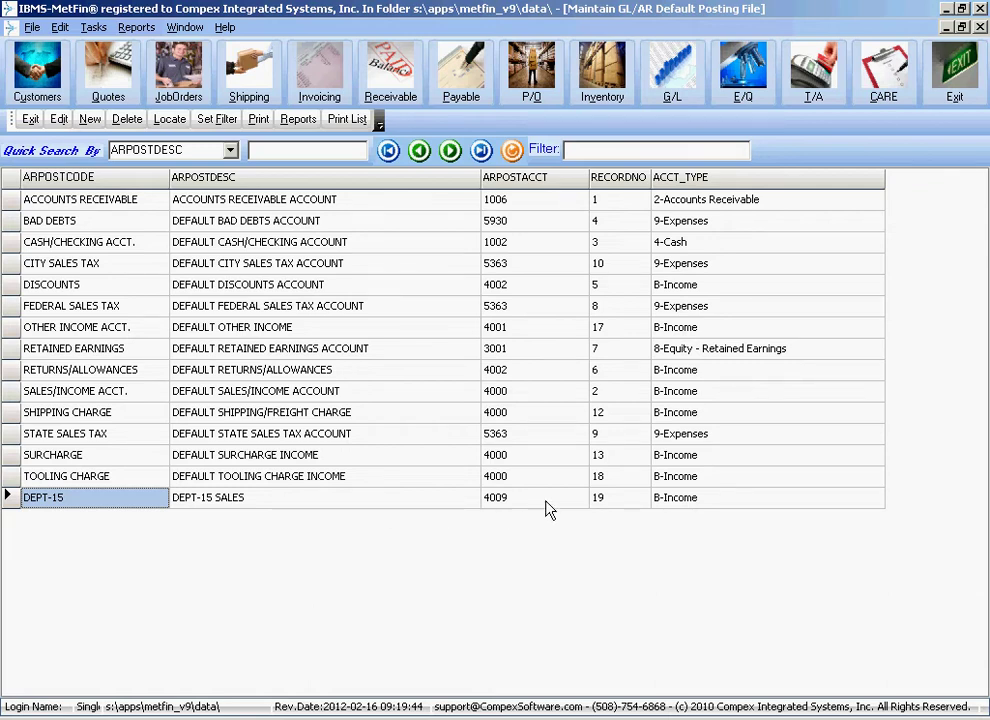
{"action": "left_click", "coordinate": [31, 119]}
{"action": "left_click", "coordinate": [497, 534]}
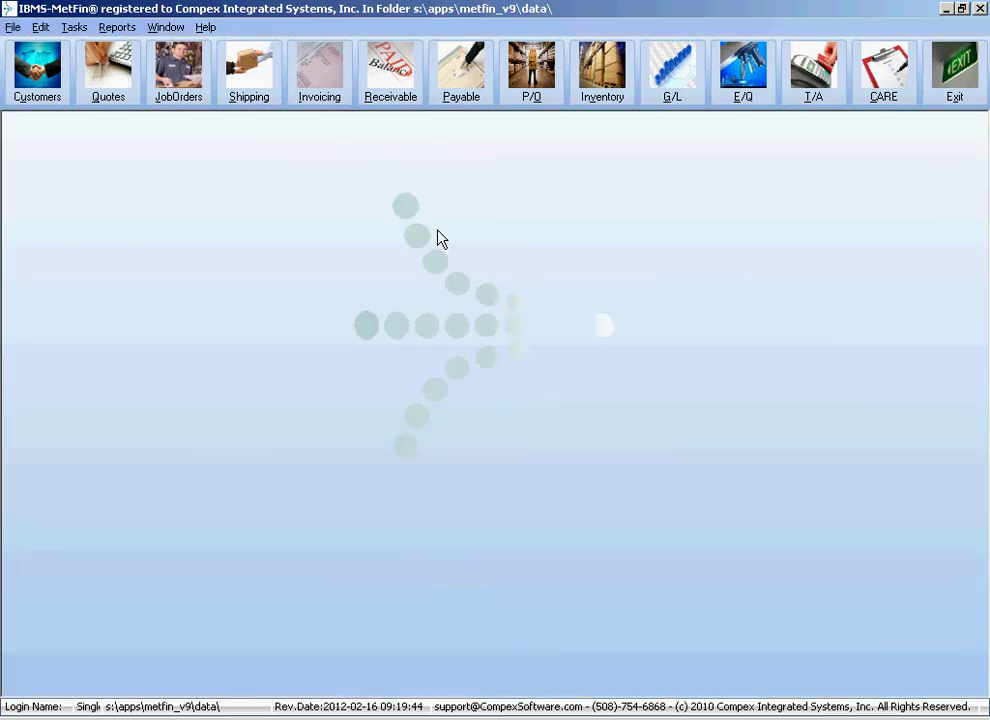
Open the invoice directory from the invoice processing module and go to the last invoice.
{"action": "left_click", "coordinate": [320, 97]}
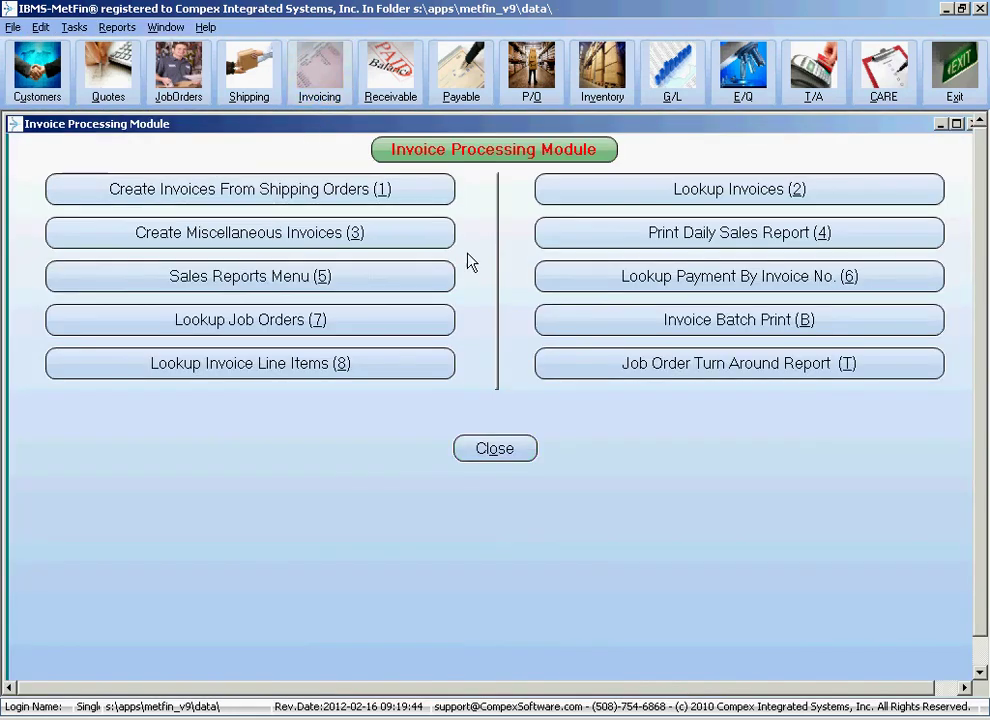
{"action": "left_click", "coordinate": [658, 192]}
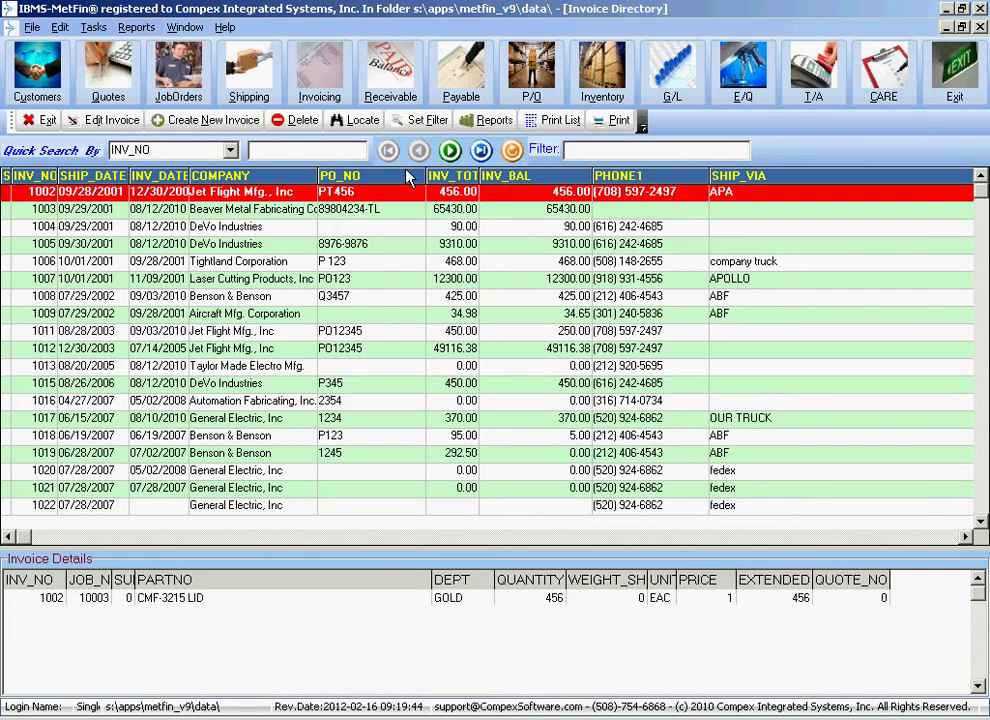
{"action": "left_click", "coordinate": [480, 151]}
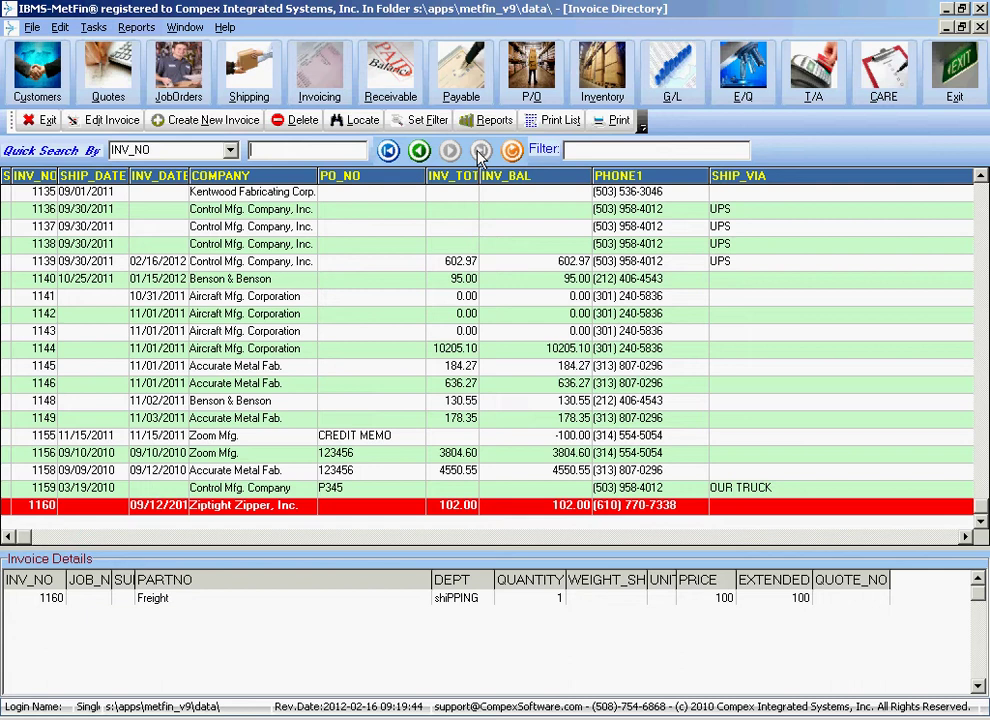
{"action": "left_click", "coordinate": [259, 458]}
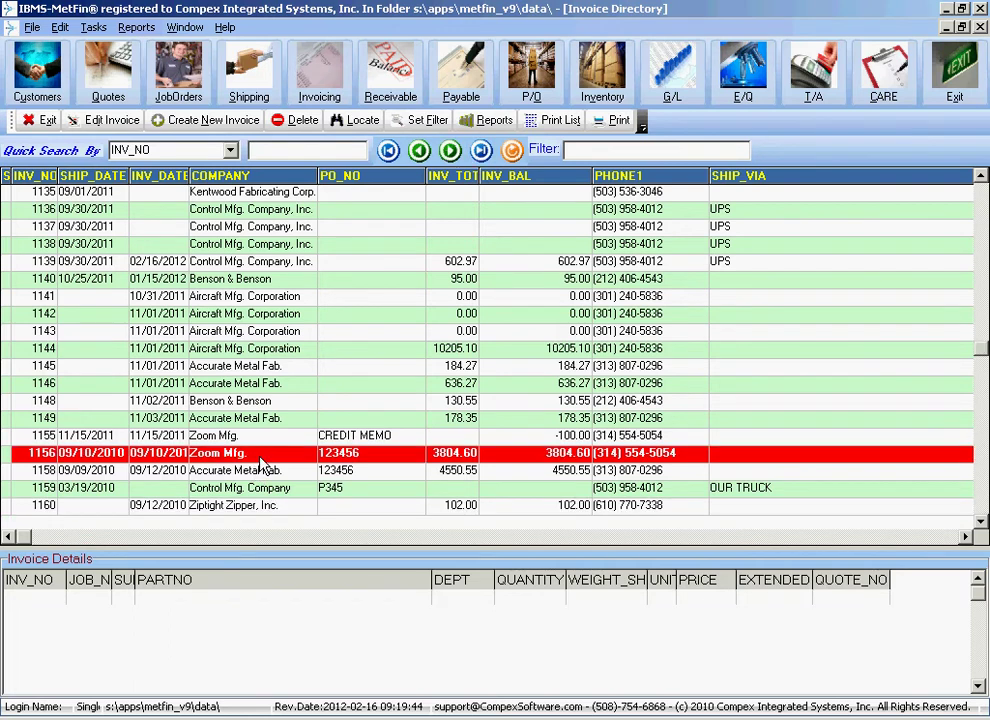
{"action": "double_click", "coordinate": [259, 459]}
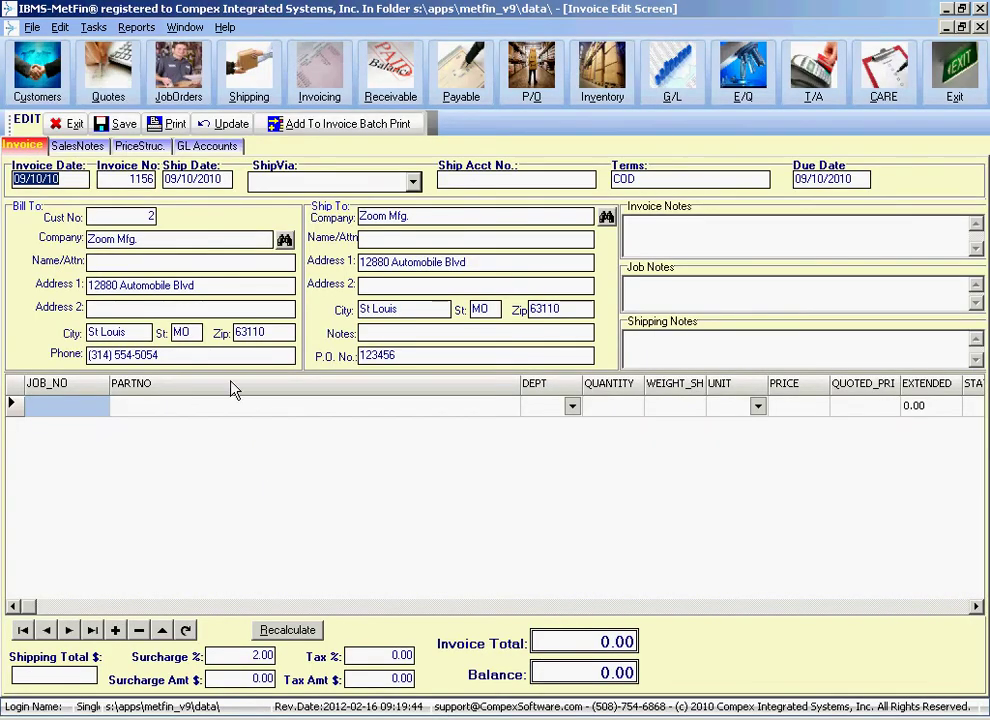
{"action": "left_click", "coordinate": [70, 126]}
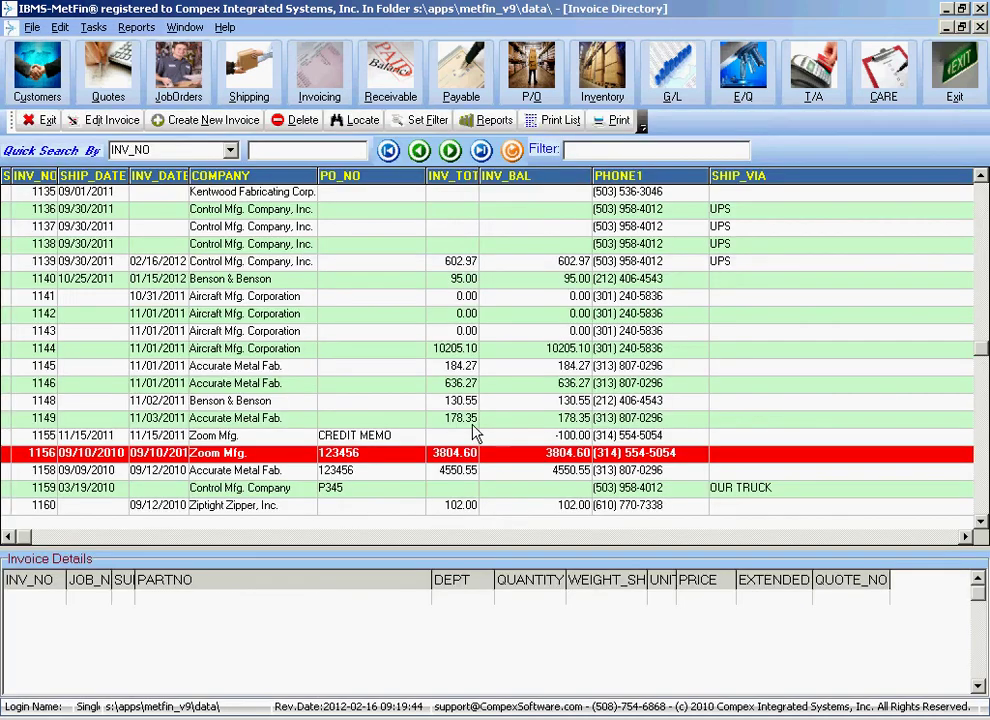
Open the Accurate Metal Fab. invoice dated 09/12/2010 for editing.
{"action": "left_click", "coordinate": [248, 472]}
{"action": "double_click", "coordinate": [250, 480]}
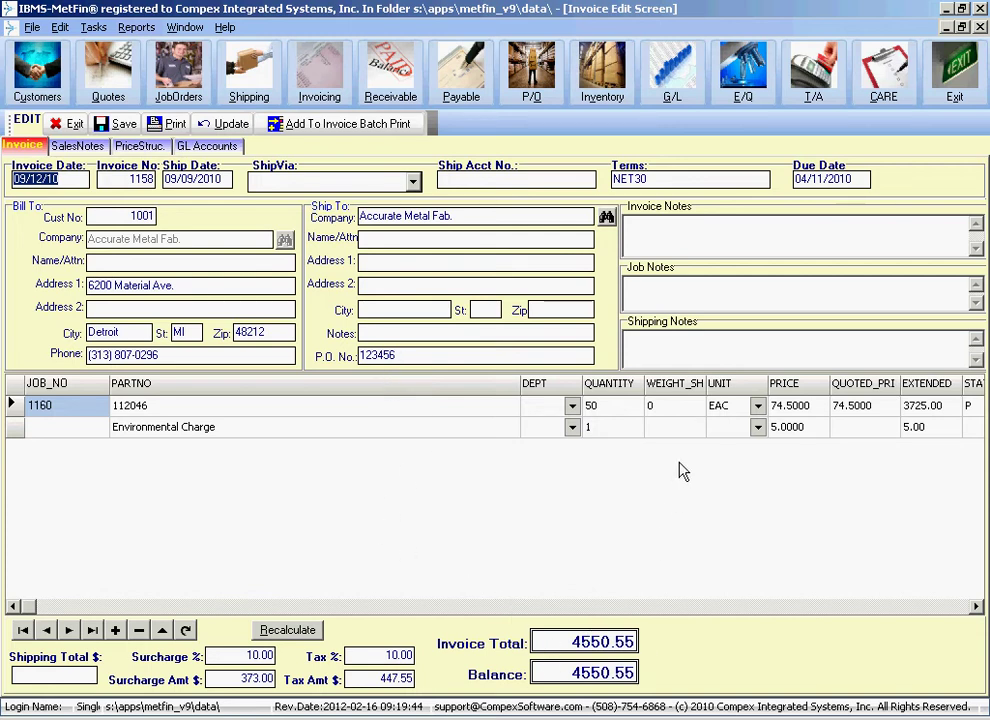
Review the default accounts in the general ledger's GL/AR posting file and return to the open invoice.
{"action": "left_click", "coordinate": [675, 97]}
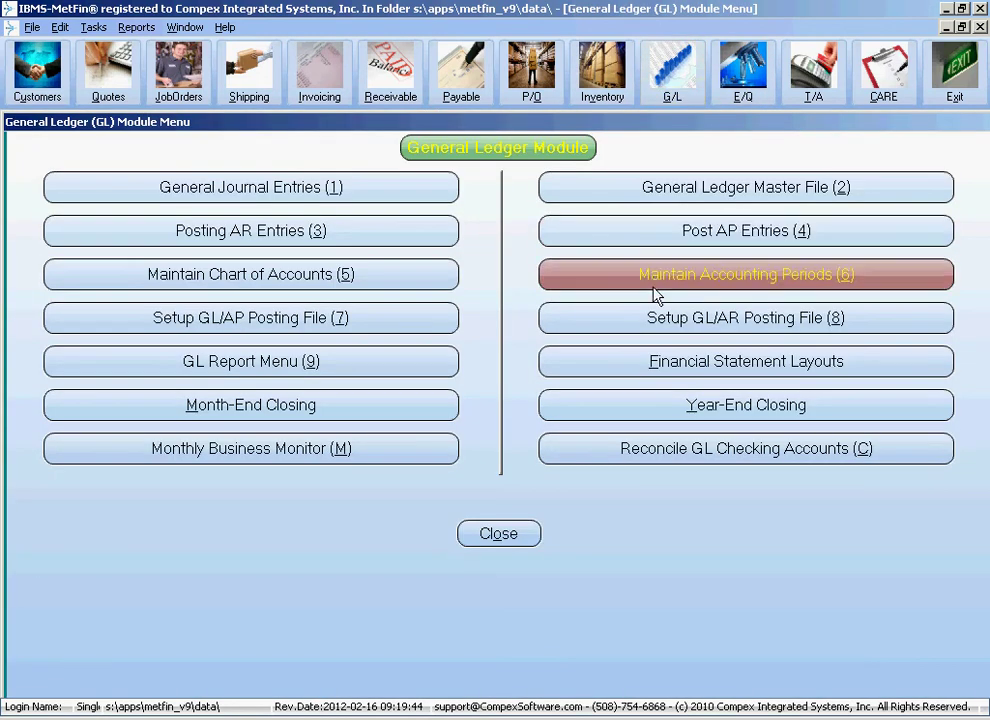
{"action": "left_click", "coordinate": [654, 320]}
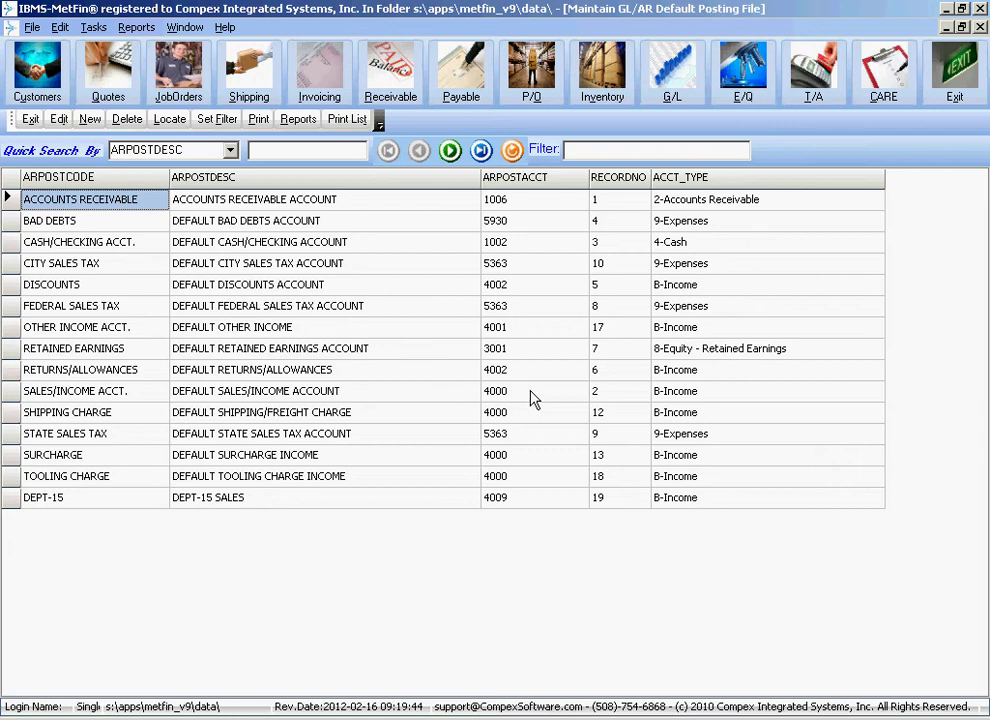
{"action": "left_click", "coordinate": [29, 118]}
{"action": "left_click", "coordinate": [498, 533]}
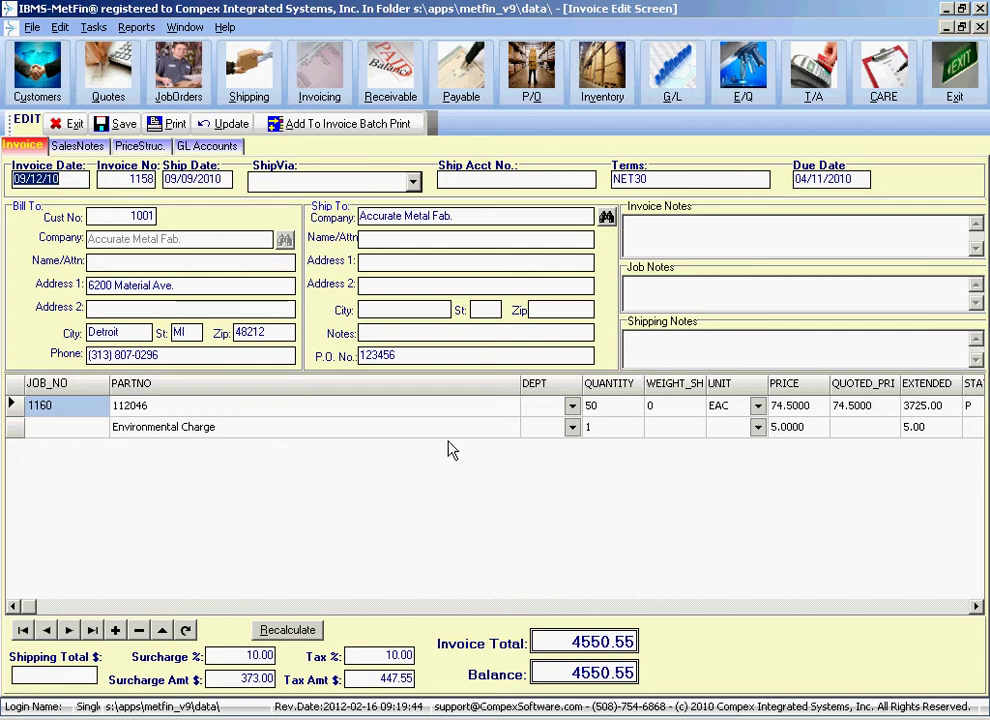
Set the invoice's GL debit account to 1005 LOANS RECEIVABLE.
{"action": "left_click", "coordinate": [210, 146]}
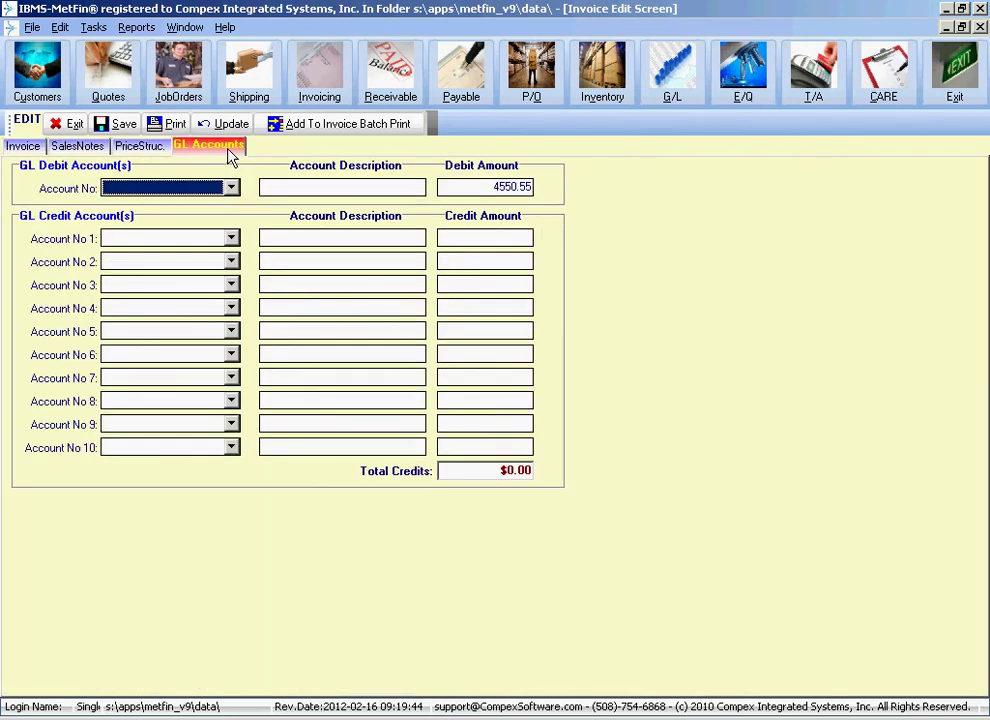
{"action": "left_click", "coordinate": [231, 190]}
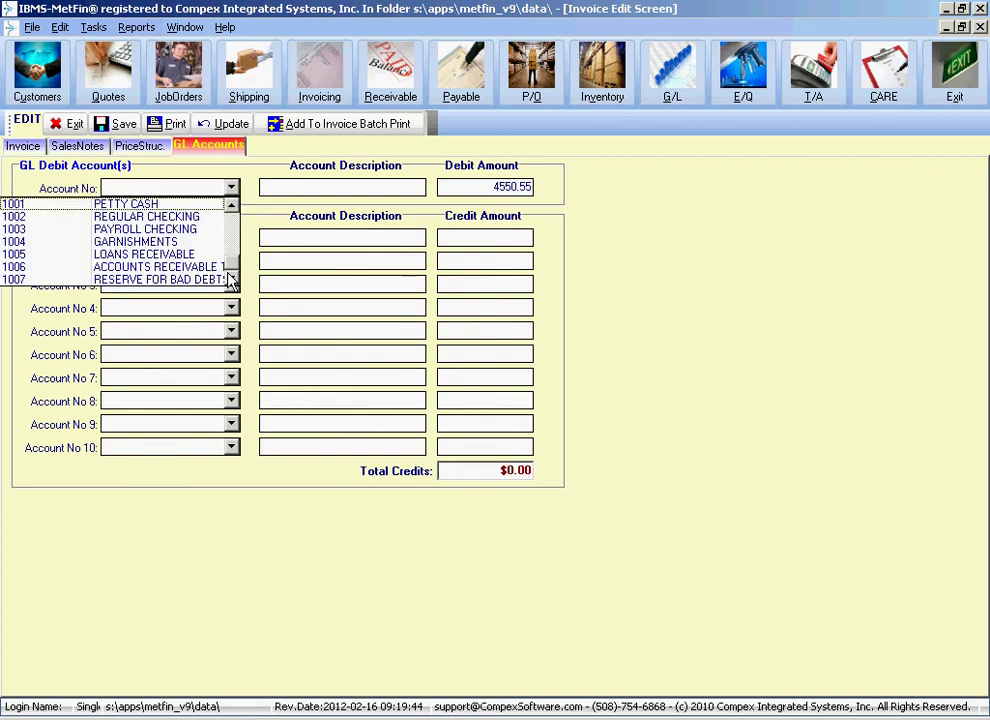
{"action": "left_click_drag", "start_coordinate": [231, 283], "coordinate": [232, 280]}
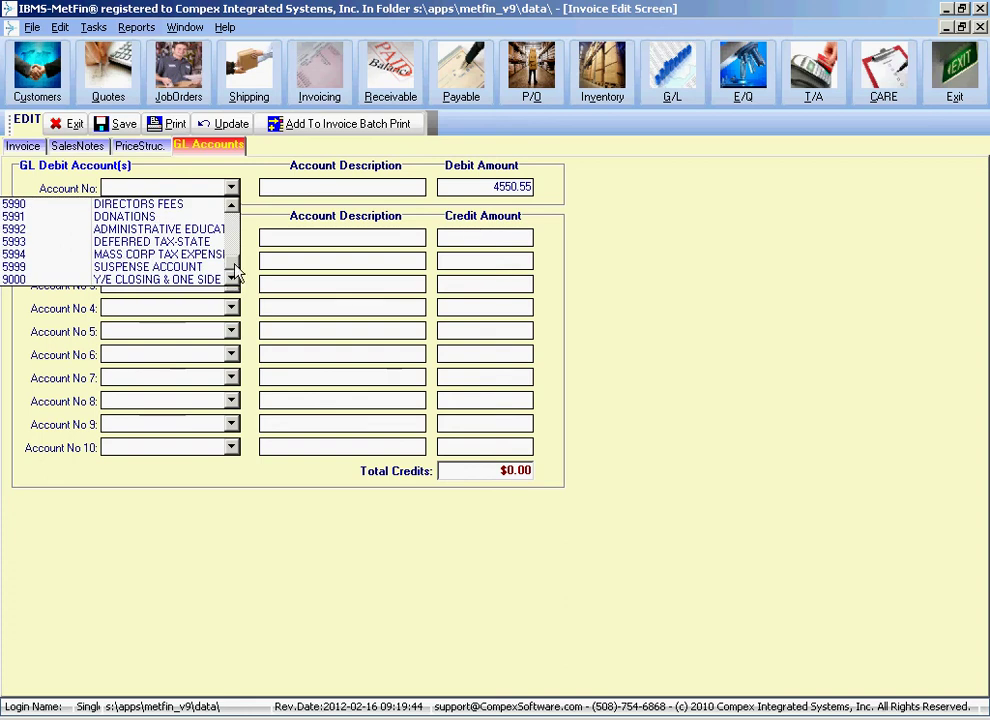
{"action": "left_click", "coordinate": [233, 207]}
{"action": "left_click", "coordinate": [233, 207]}
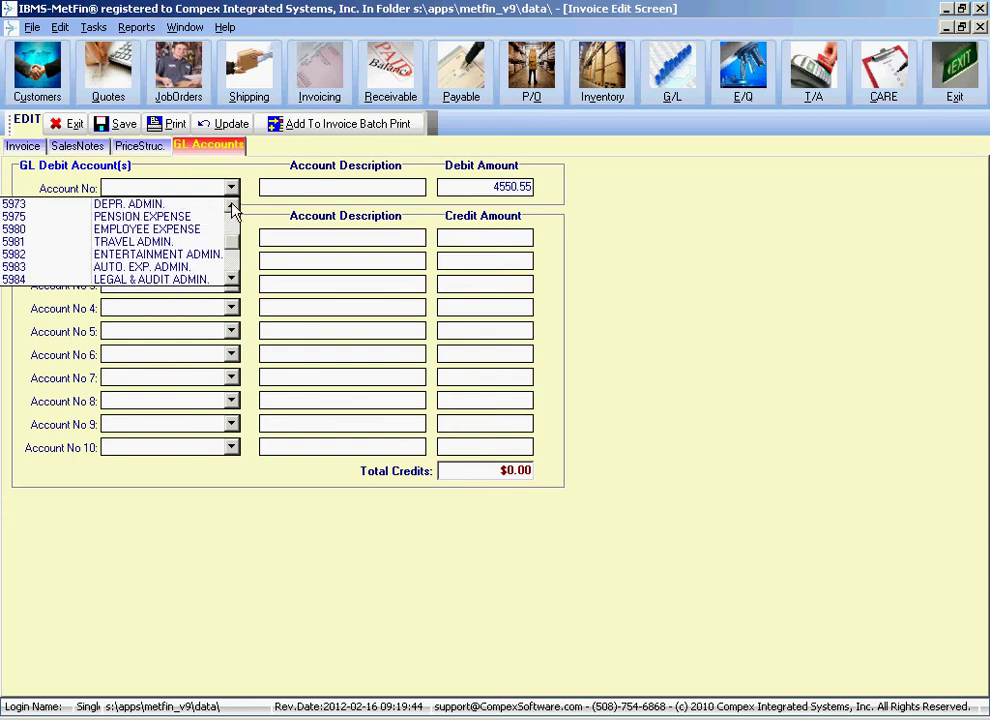
{"action": "key", "text": "Escape"}
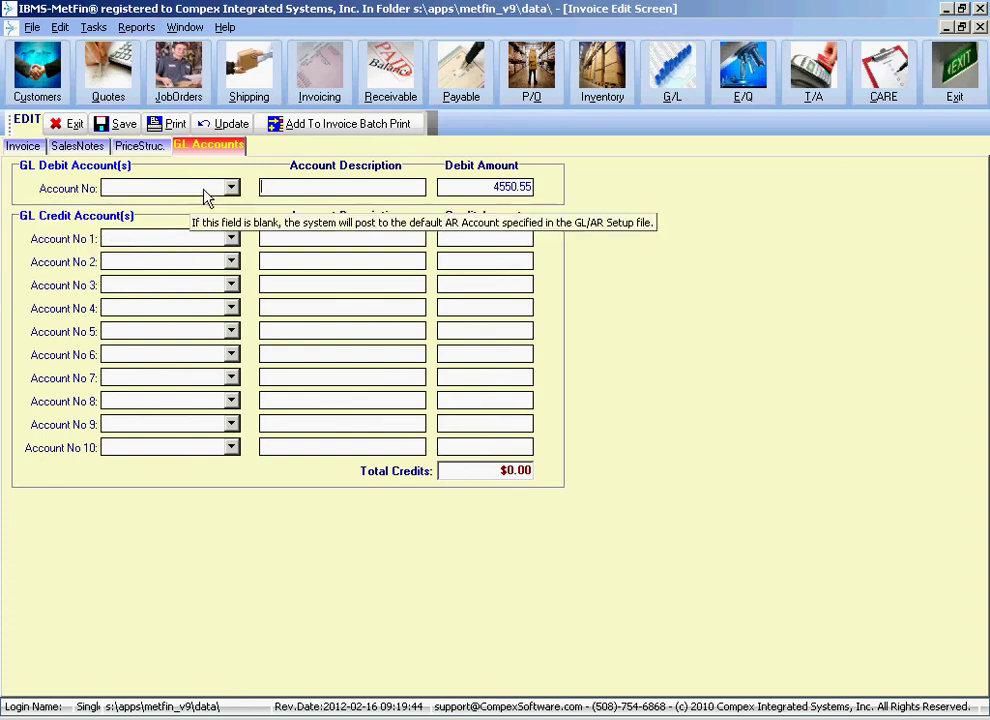
{"action": "left_click", "coordinate": [231, 189]}
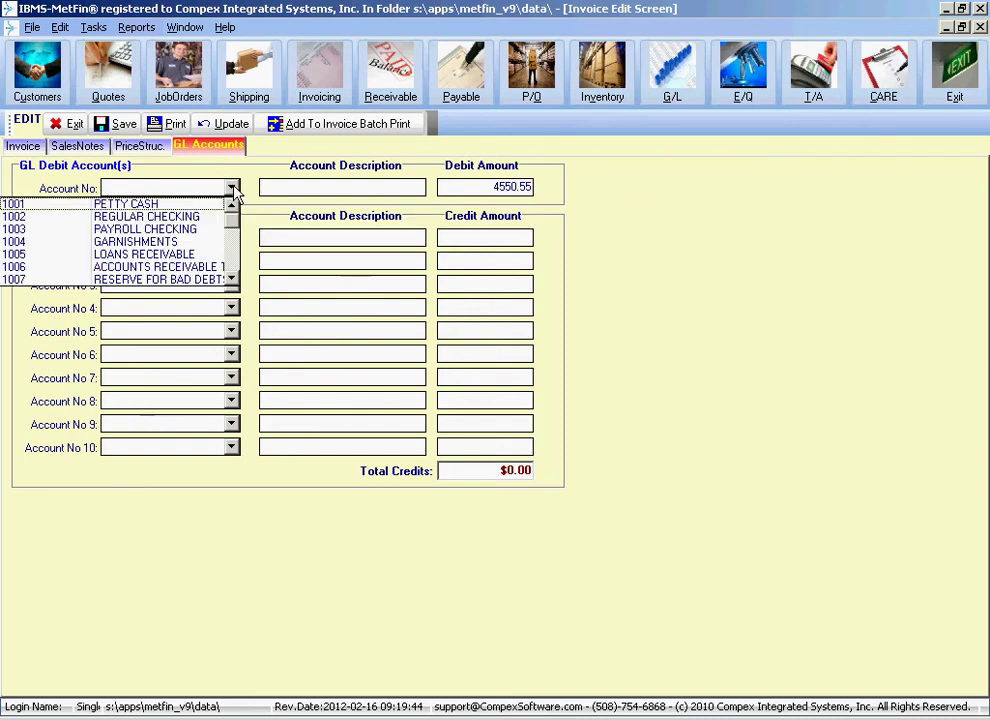
{"action": "left_click", "coordinate": [184, 256]}
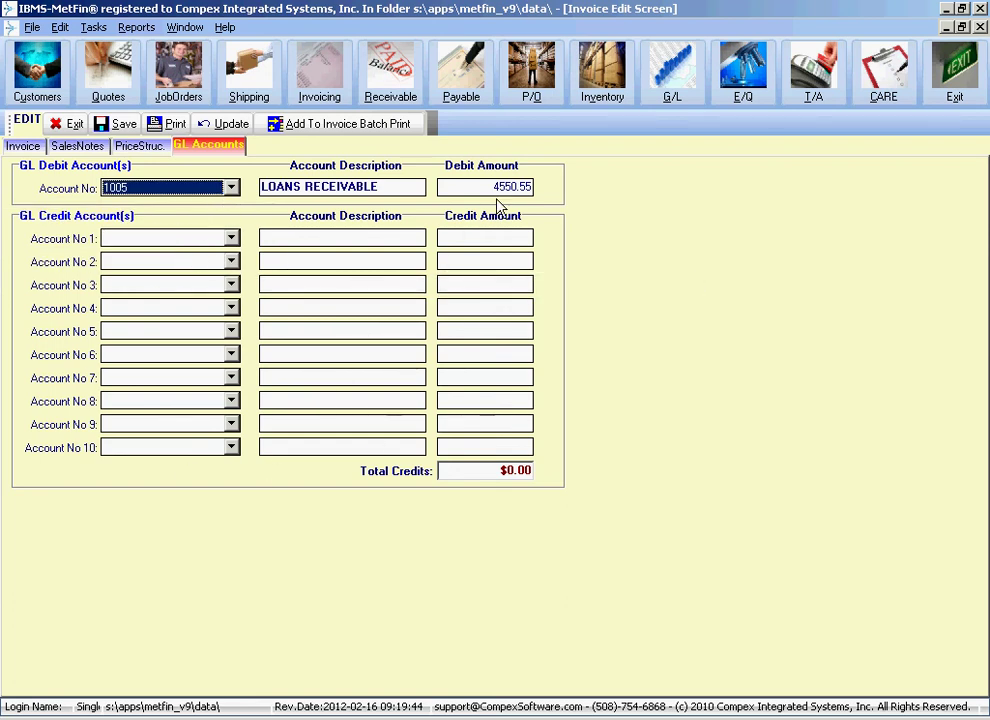
Set the invoice's first GL credit account to 4001 MISC INCOME with a credit amount of 2000.
{"action": "left_click", "coordinate": [231, 240]}
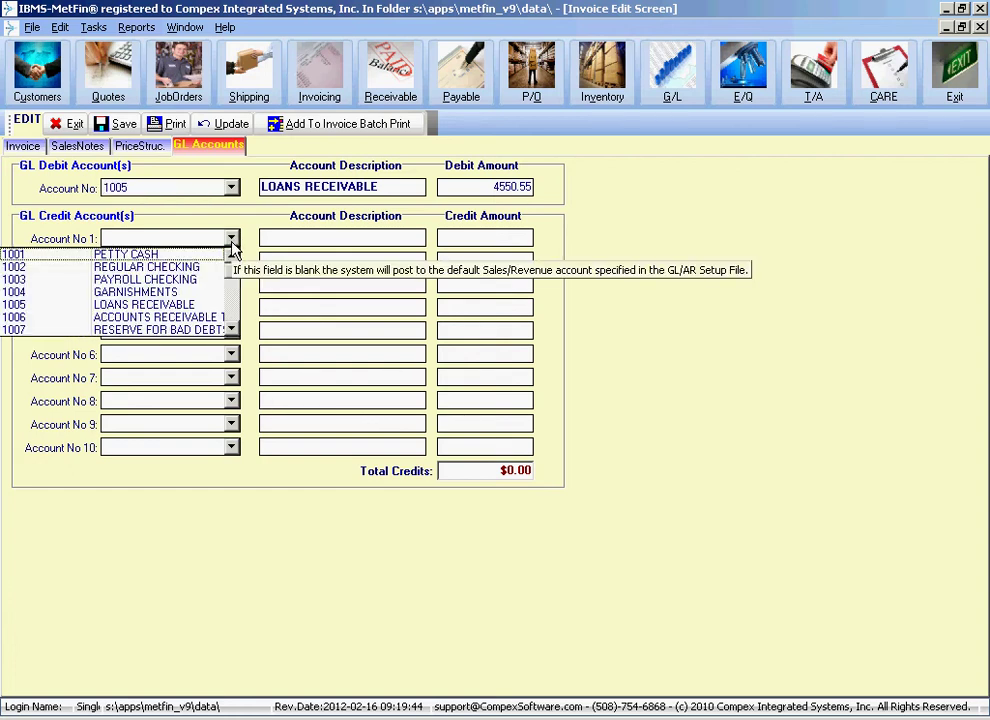
{"action": "left_click", "coordinate": [231, 330]}
{"action": "left_click", "coordinate": [231, 330]}
{"action": "left_click", "coordinate": [231, 330]}
{"action": "left_click", "coordinate": [231, 330]}
{"action": "left_click", "coordinate": [231, 330]}
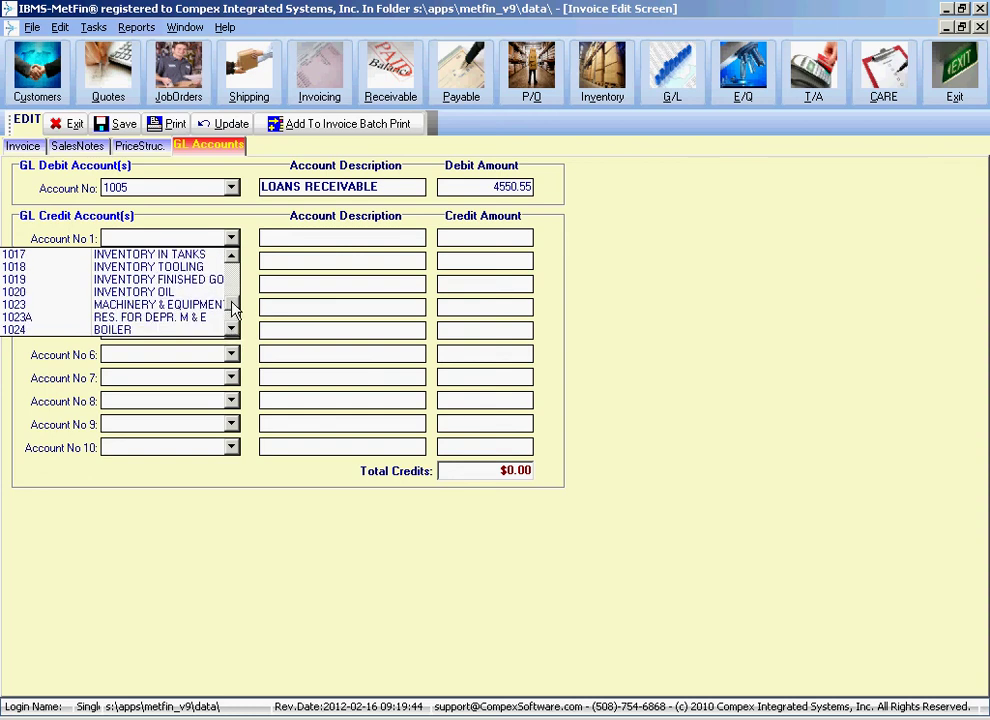
{"action": "left_click_drag", "start_coordinate": [233, 302], "coordinate": [232, 336]}
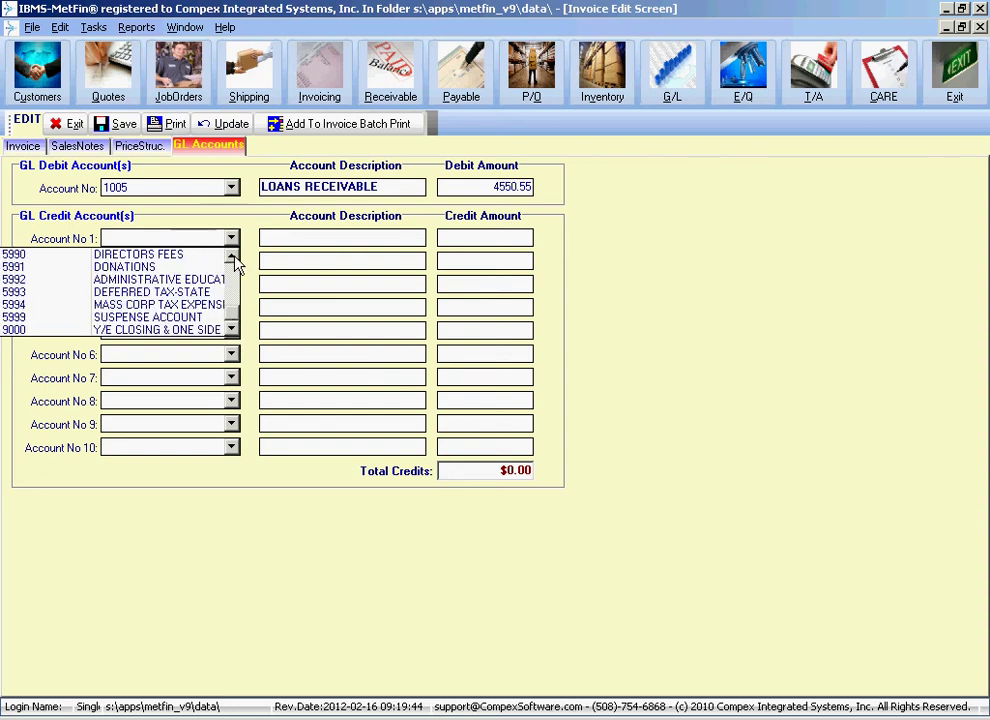
{"action": "scroll", "coordinate": [236, 264], "scroll_direction": "up", "scroll_amount": 2}
{"action": "left_click_drag", "start_coordinate": [233, 258], "coordinate": [233, 258]}
{"action": "left_click", "coordinate": [233, 284]}
{"action": "left_click", "coordinate": [232, 239]}
{"action": "left_click", "coordinate": [232, 239]}
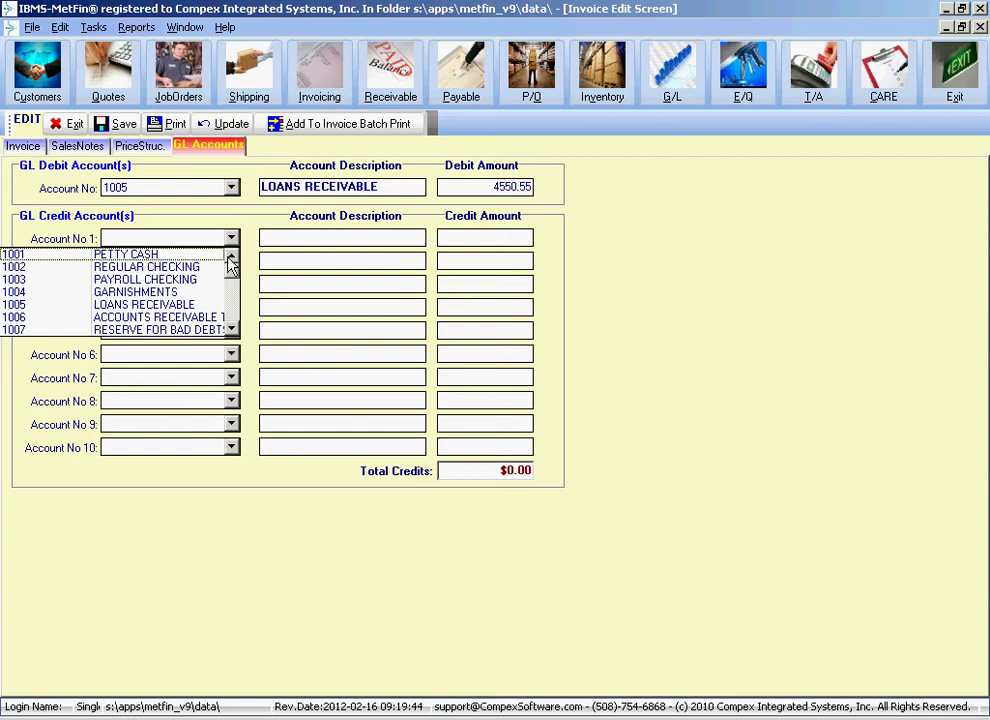
{"action": "left_click_drag", "start_coordinate": [232, 267], "coordinate": [232, 292]}
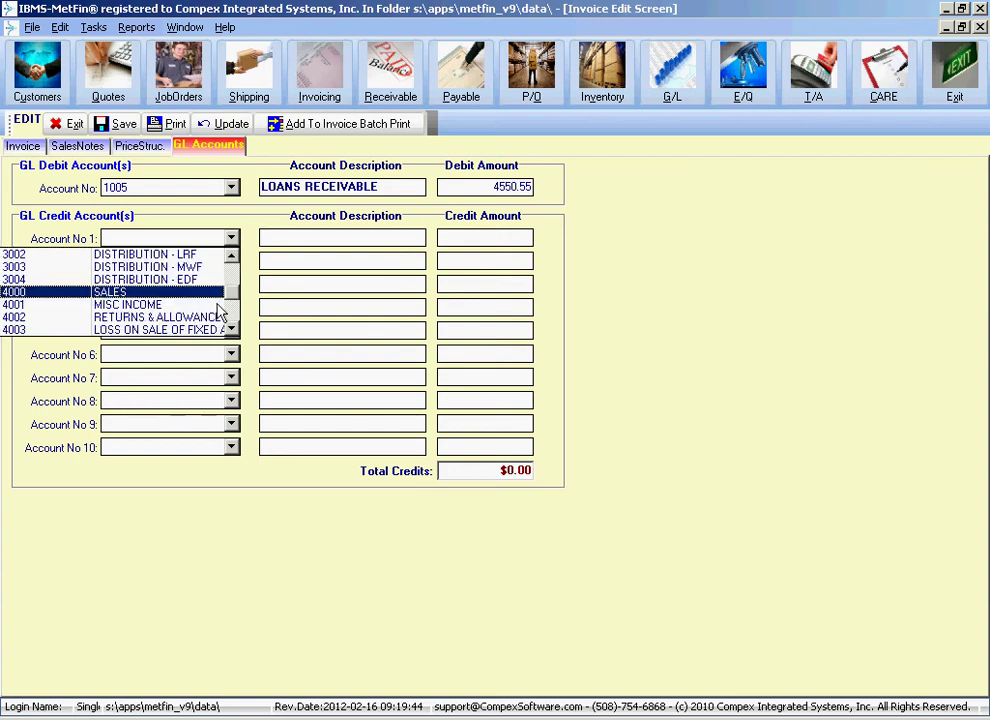
{"action": "left_click", "coordinate": [121, 305]}
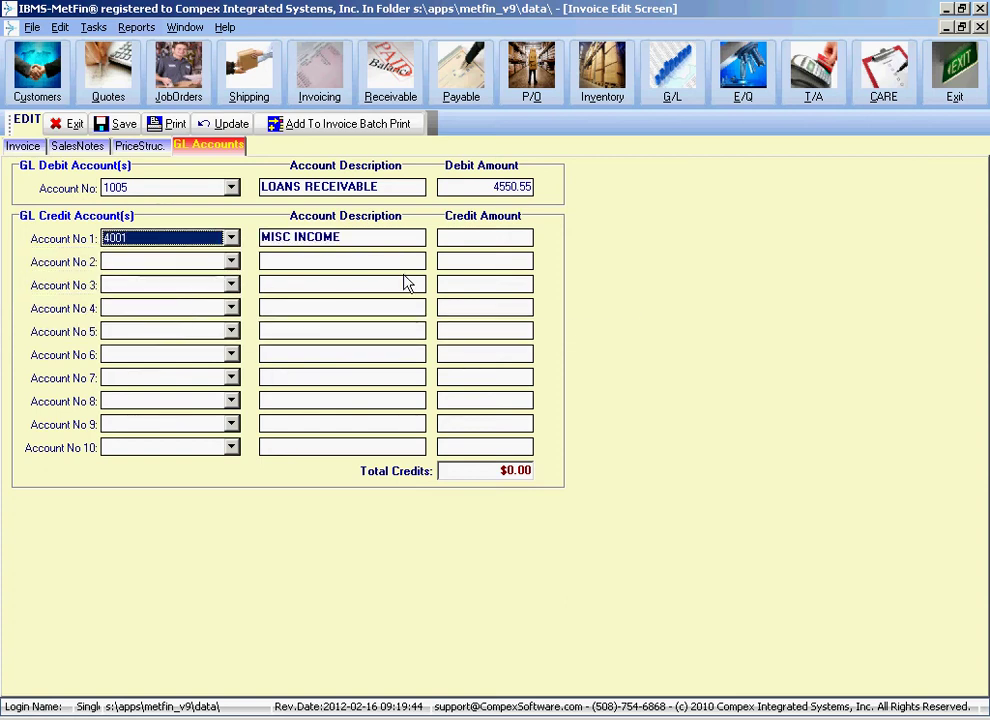
{"action": "left_click", "coordinate": [492, 237]}
{"action": "type", "text": "2000"}
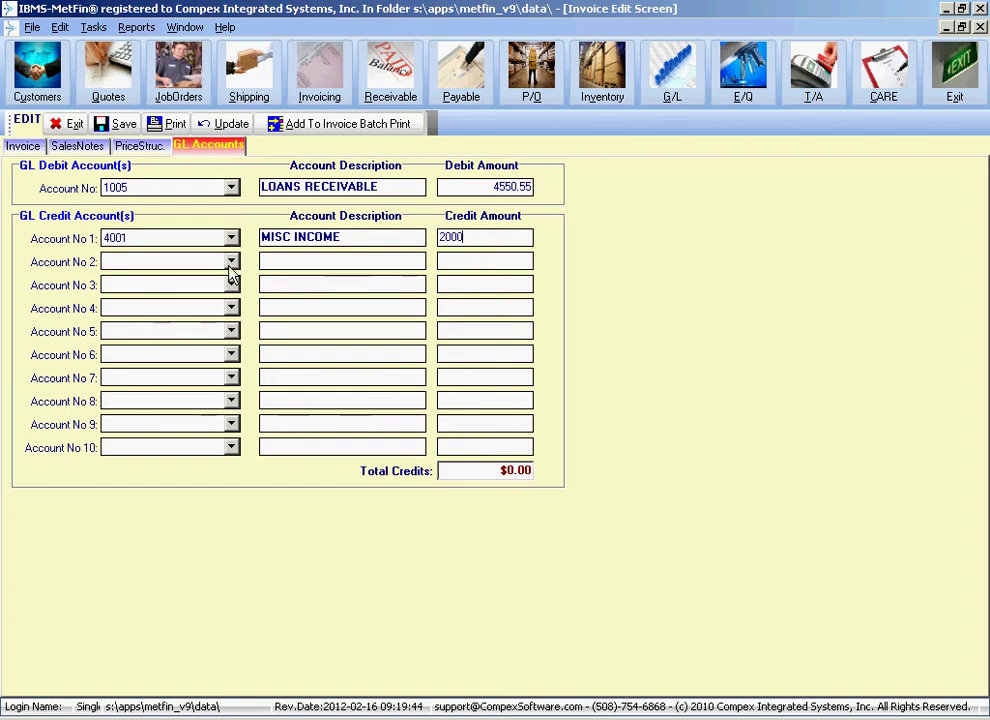
{"action": "left_click", "coordinate": [231, 262]}
{"action": "scroll", "coordinate": [225, 318], "scroll_direction": "down", "scroll_amount": 5}
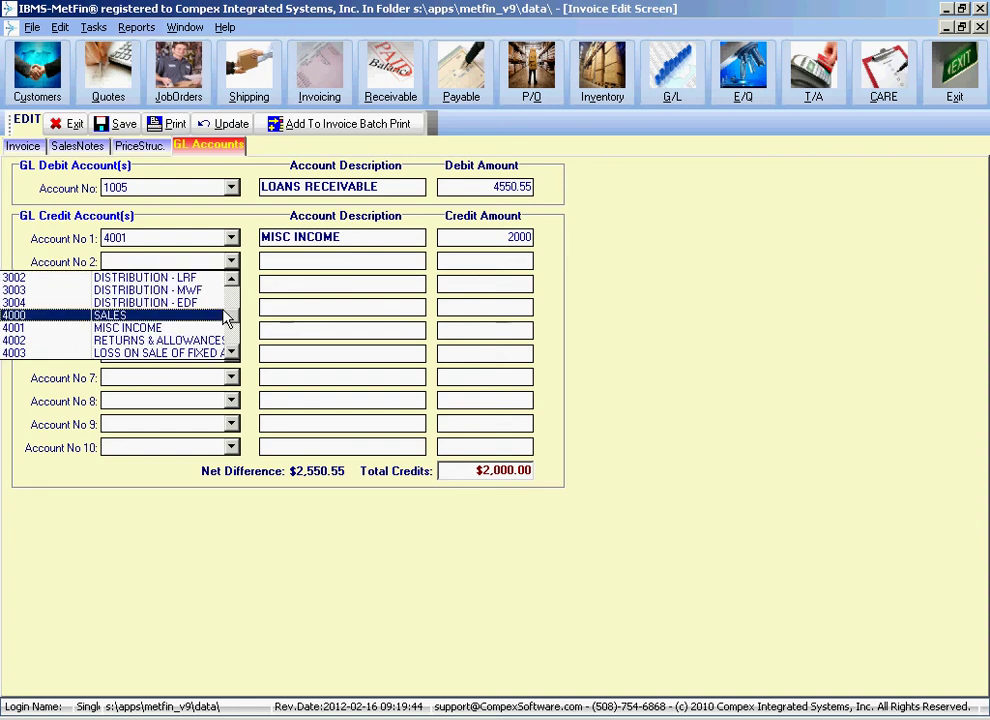
{"action": "key", "text": "Down"}
{"action": "key", "text": "Down"}
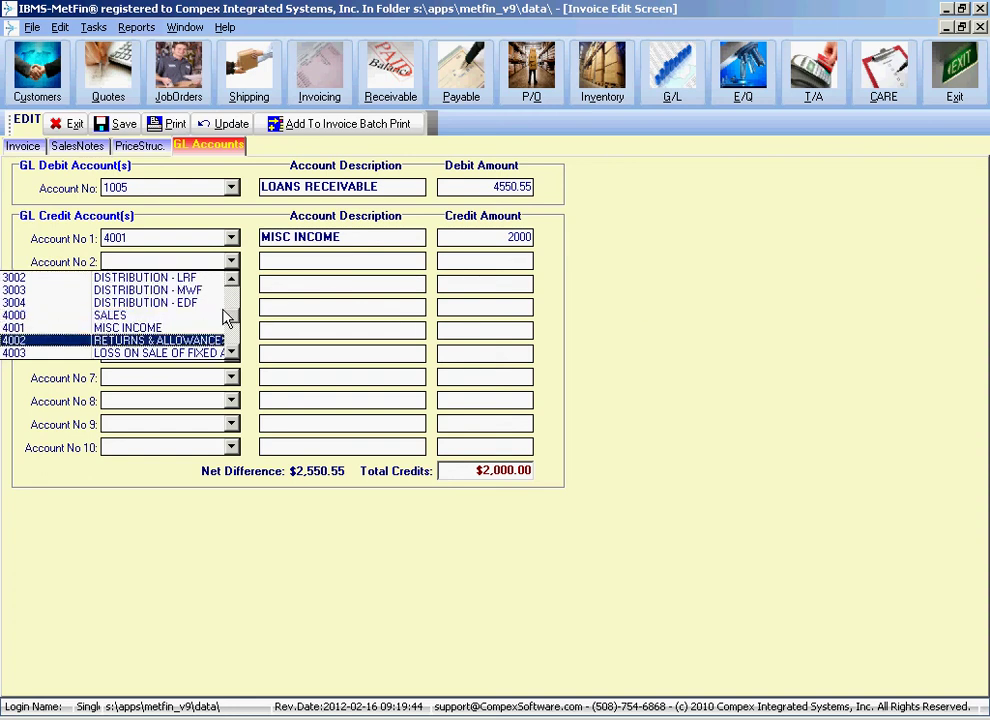
{"action": "key", "text": "Escape"}
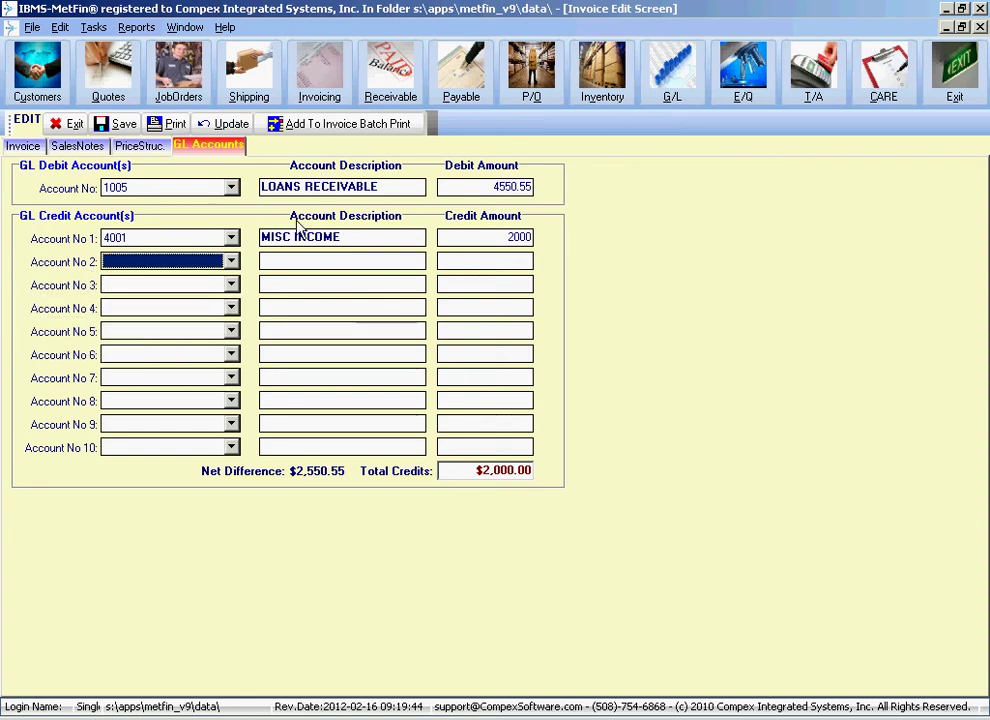
Choose 4002 RETURNS & ALLOWANCES as the invoice's second GL credit account.
{"action": "left_click", "coordinate": [231, 262]}
{"action": "key", "text": "4"}
{"action": "key", "text": "Down"}
{"action": "key", "text": "Down"}
{"action": "key", "text": "Return"}
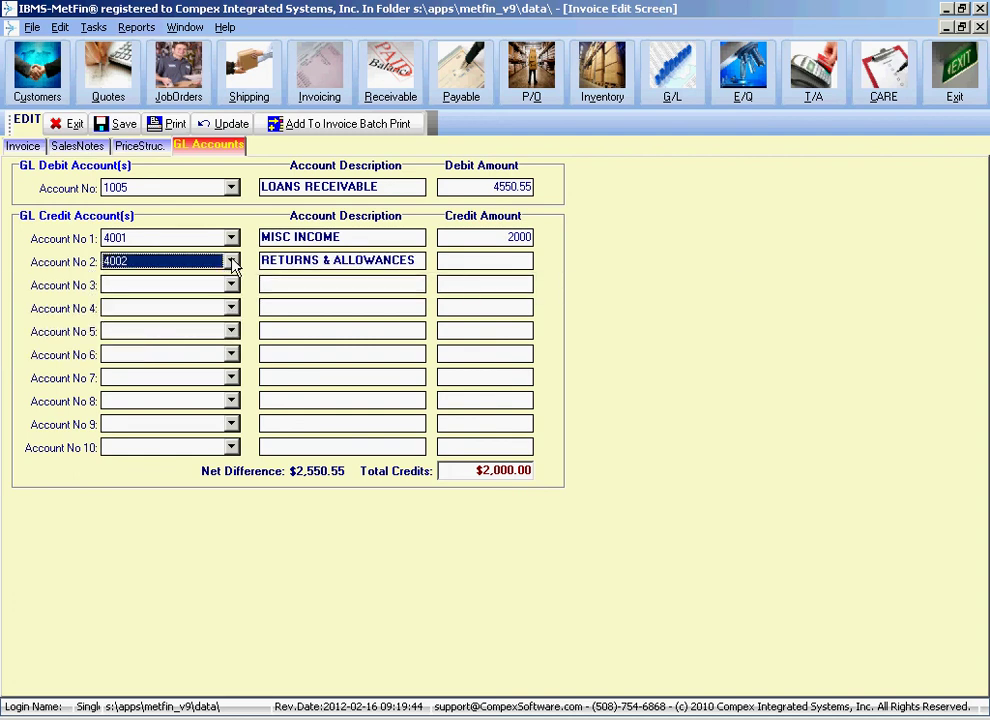
Set the credit amount for the invoice's second GL credit account to 2550.55 and check the debit and credit entries.
{"action": "left_click", "coordinate": [483, 262]}
{"action": "type", "text": "25"}
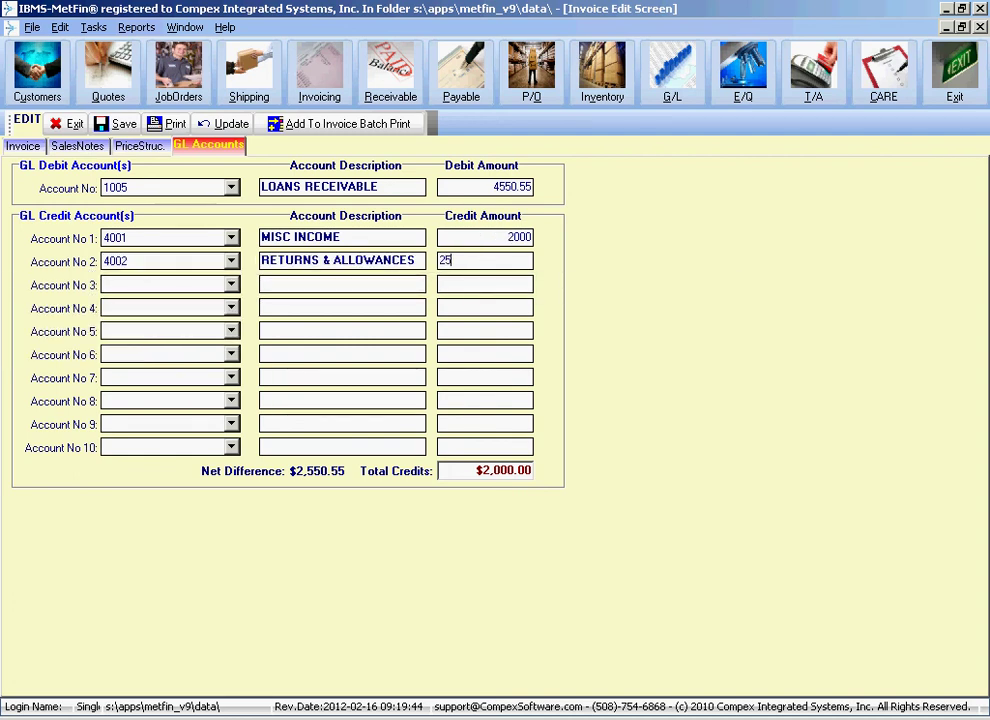
{"action": "type", "text": "50.55"}
{"action": "key", "text": "Tab"}
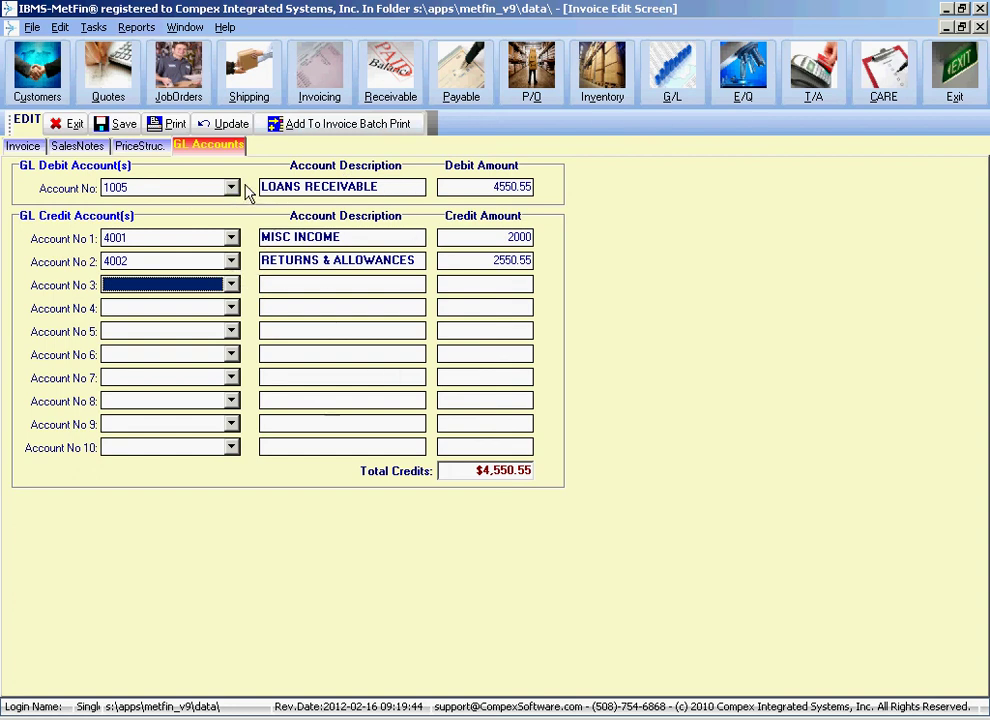
{"action": "left_click", "coordinate": [478, 188]}
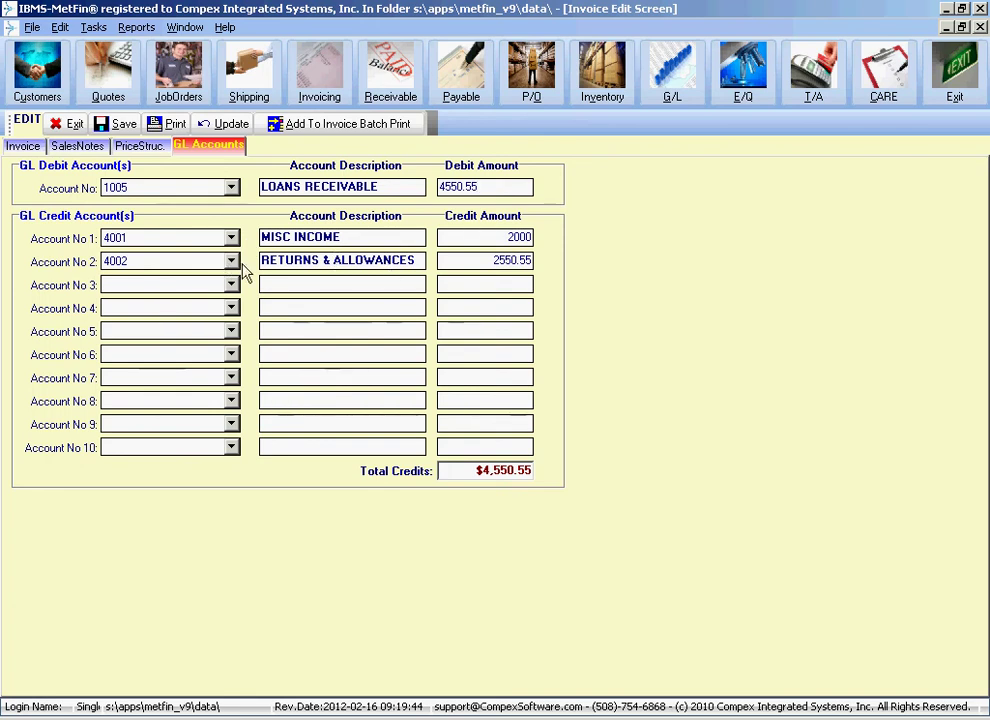
{"action": "left_click", "coordinate": [106, 262]}
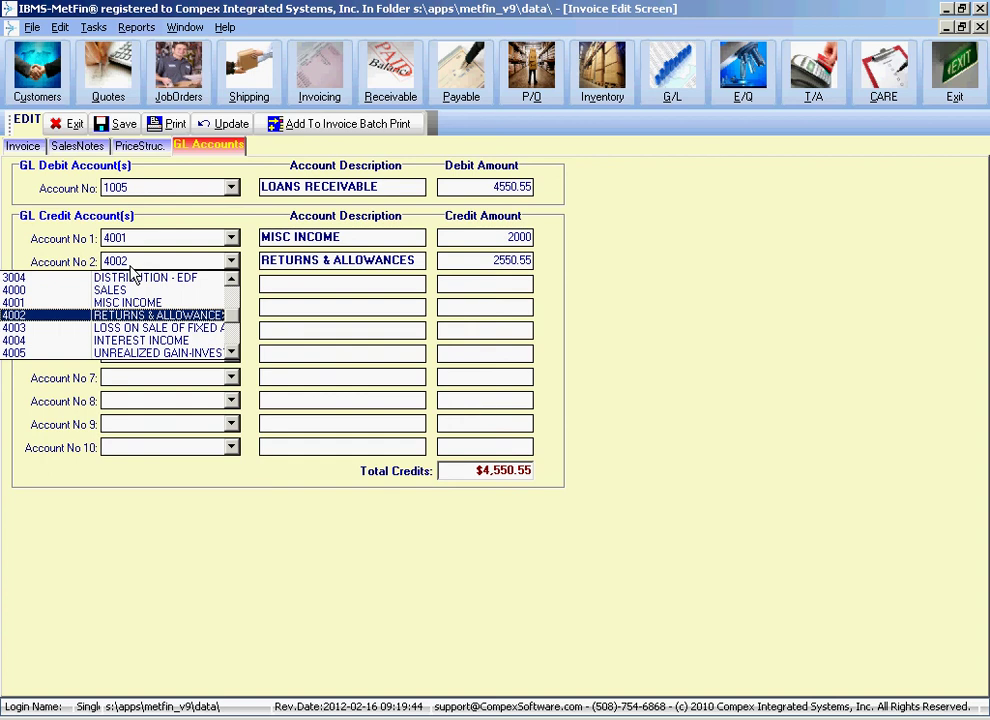
{"action": "left_click", "coordinate": [145, 263]}
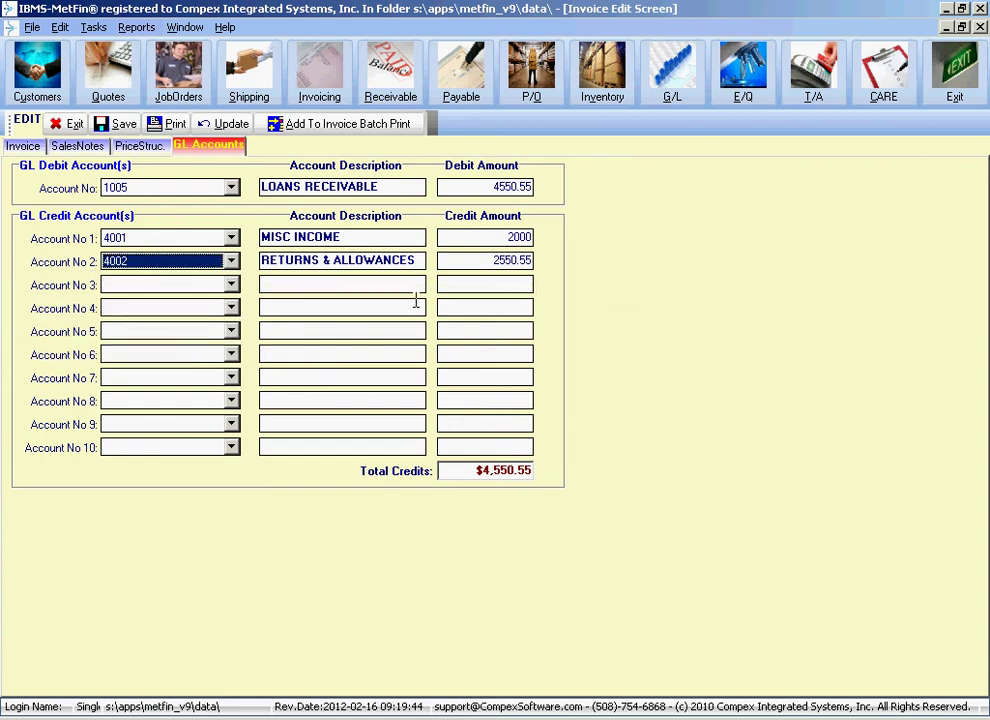
Close the invoice without saving the changes and leave the invoice directory and invoicing module.
{"action": "left_click", "coordinate": [72, 124]}
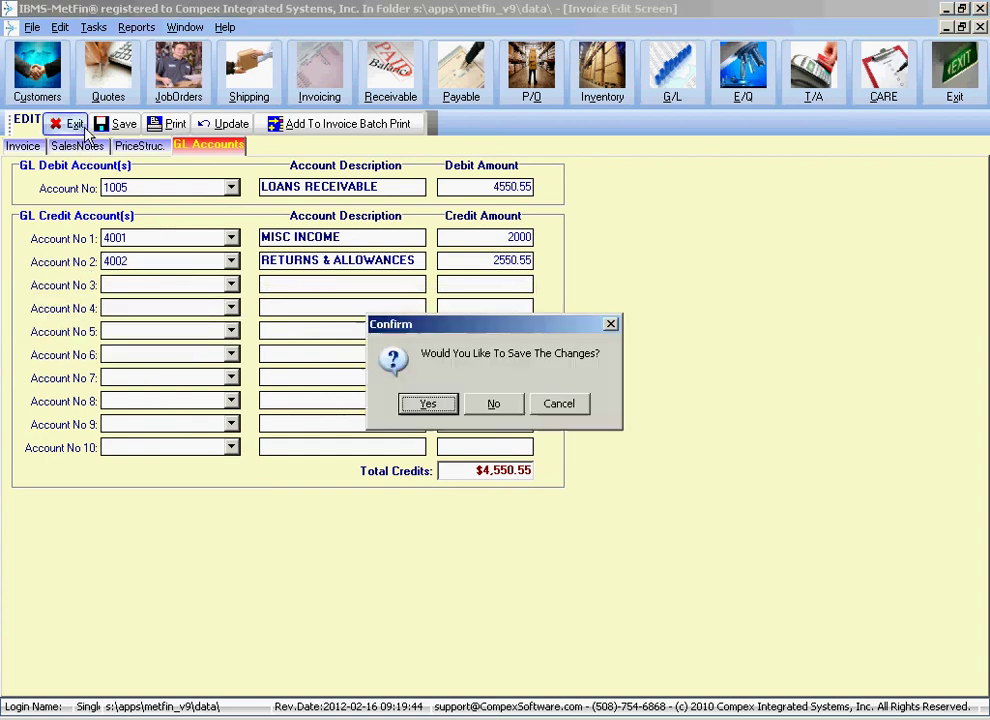
{"action": "left_click", "coordinate": [508, 408]}
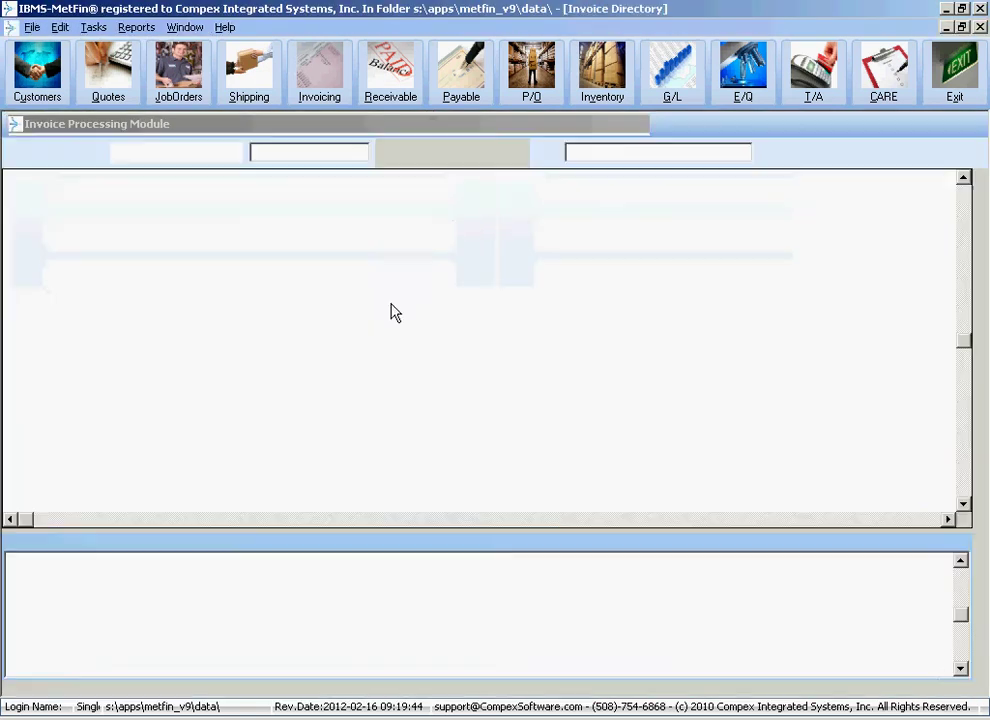
{"action": "left_click", "coordinate": [42, 121]}
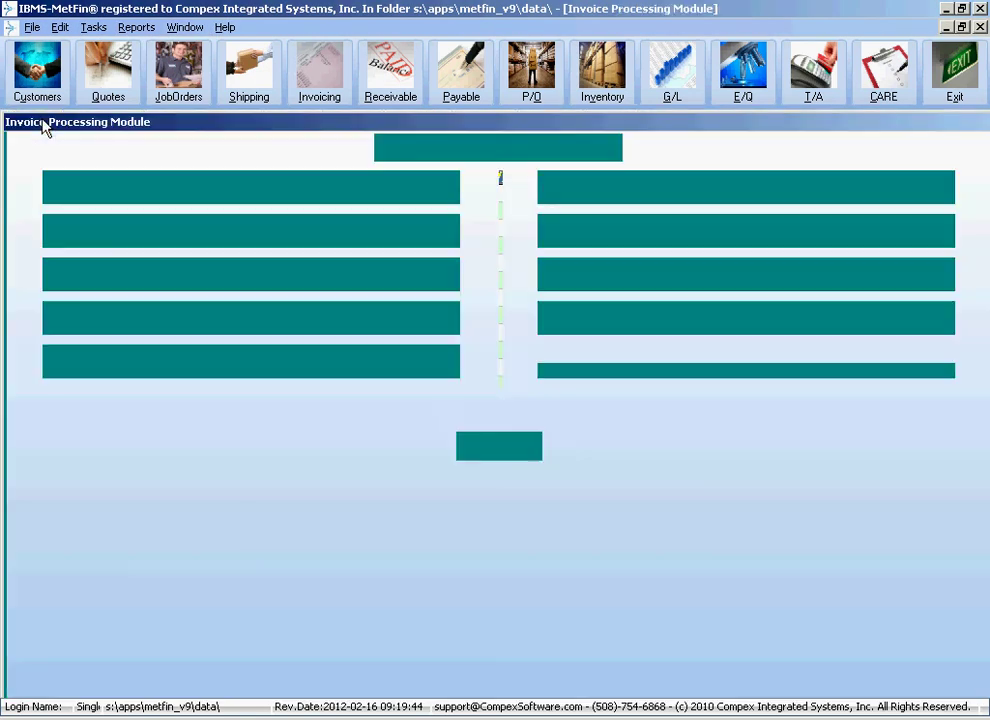
{"action": "left_click", "coordinate": [476, 457]}
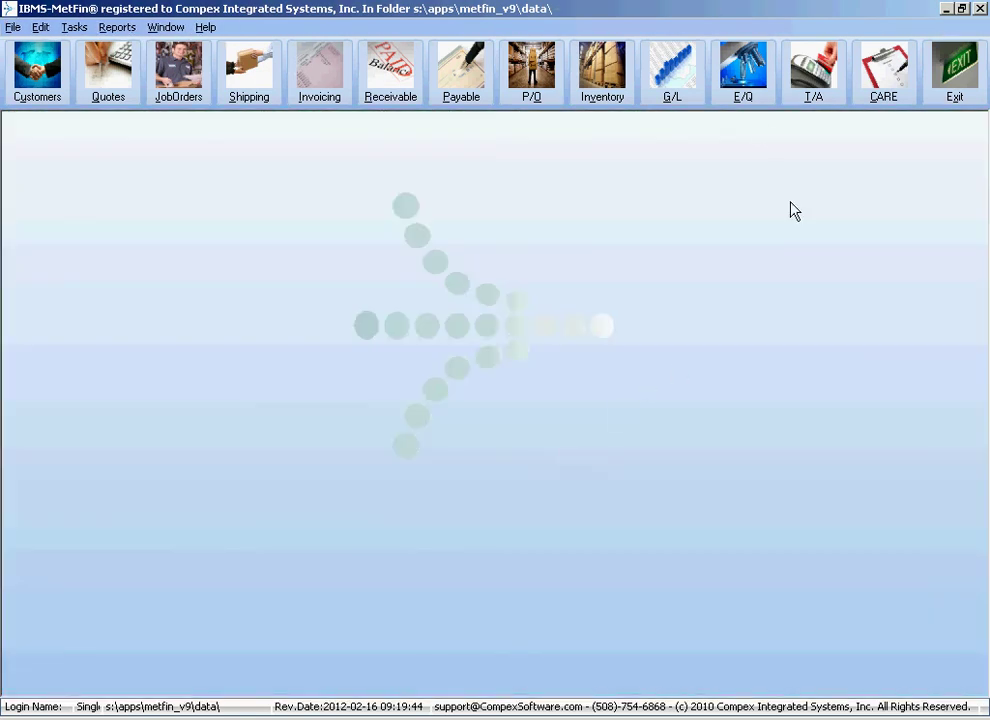
Review the accounts payable and cash/checking defaults in the general ledger's GL/AP posting file, and close the general ledger module.
{"action": "left_click", "coordinate": [672, 92]}
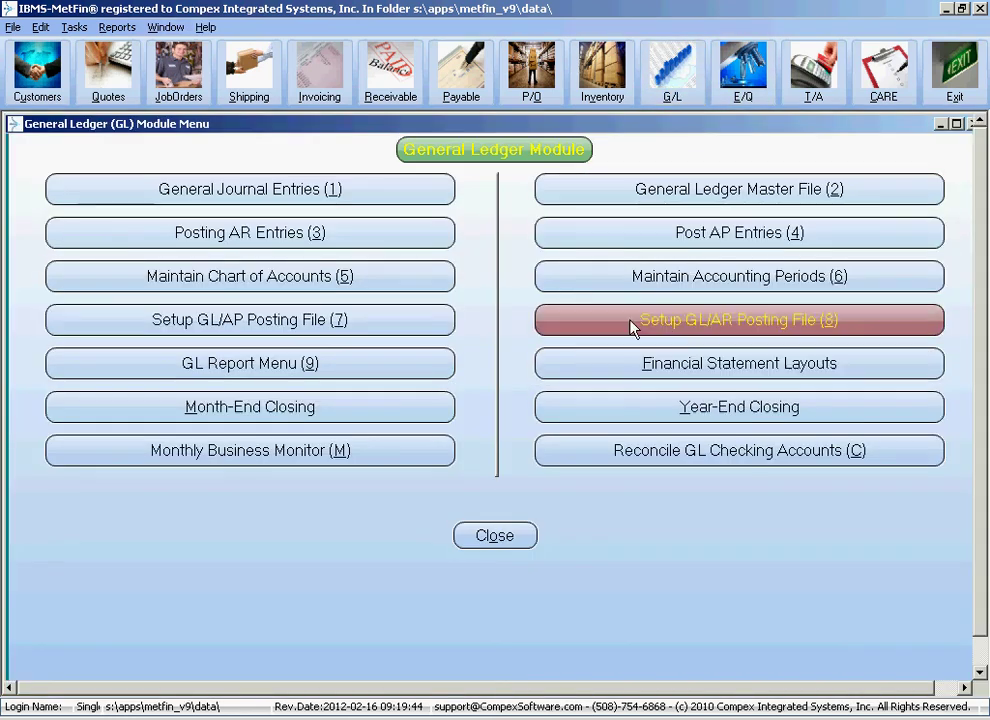
{"action": "left_click", "coordinate": [368, 325]}
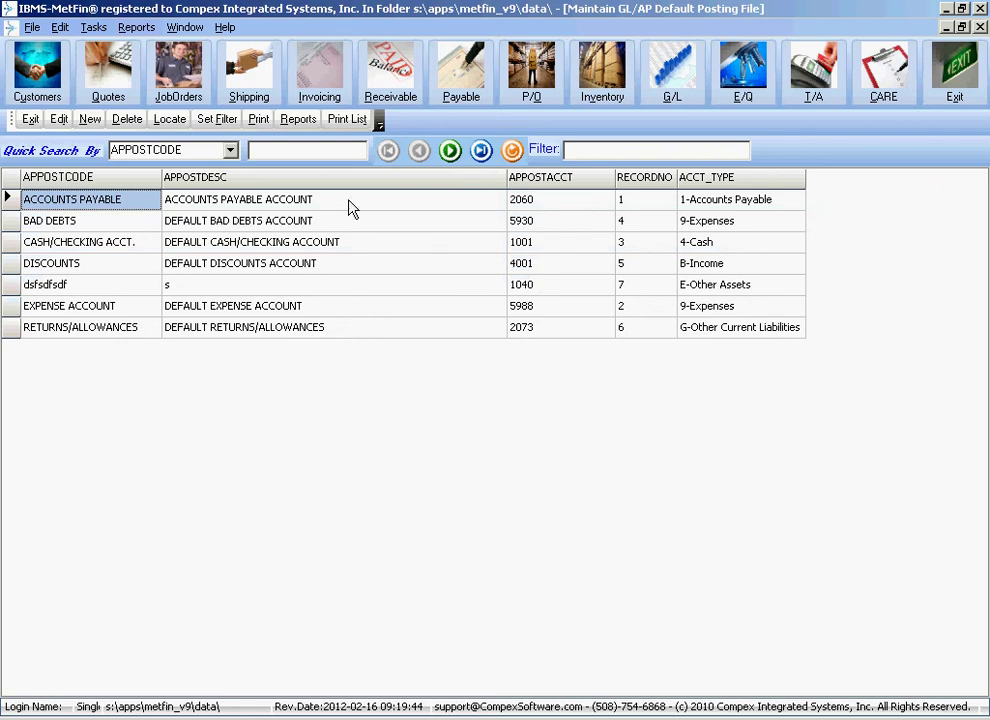
{"action": "left_click", "coordinate": [572, 205]}
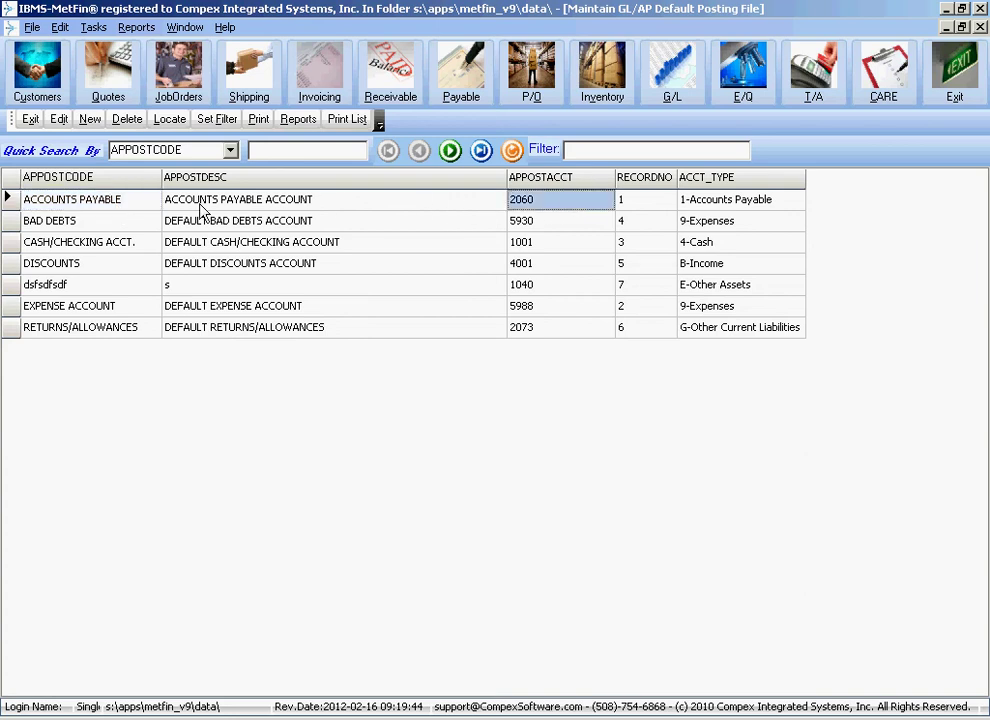
{"action": "left_click", "coordinate": [100, 246]}
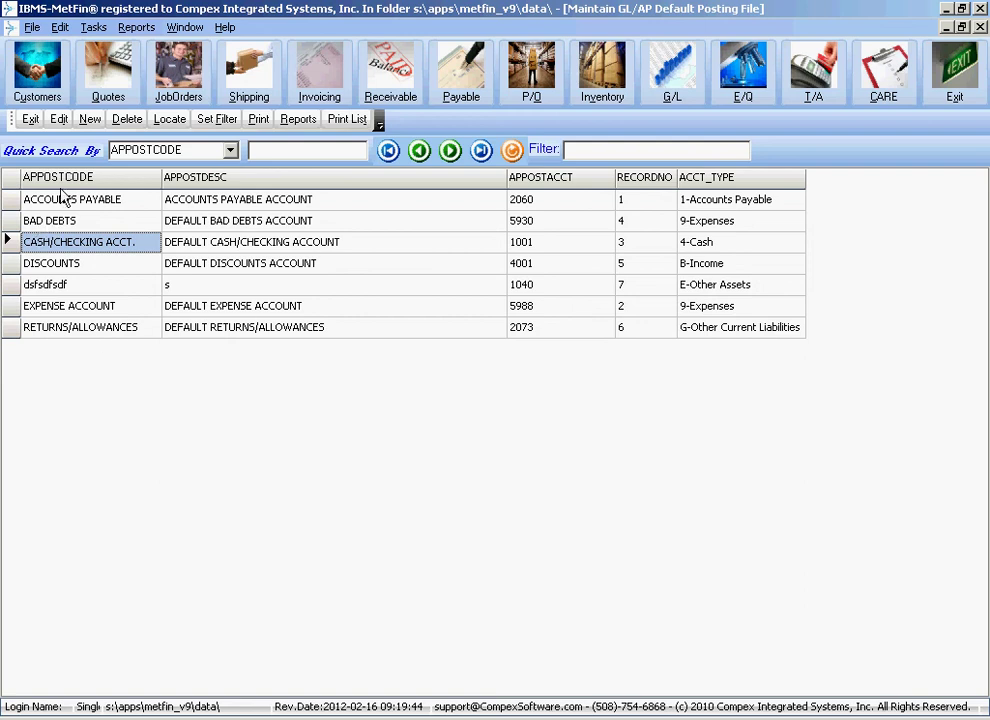
{"action": "left_click", "coordinate": [30, 119]}
{"action": "left_click", "coordinate": [534, 535]}
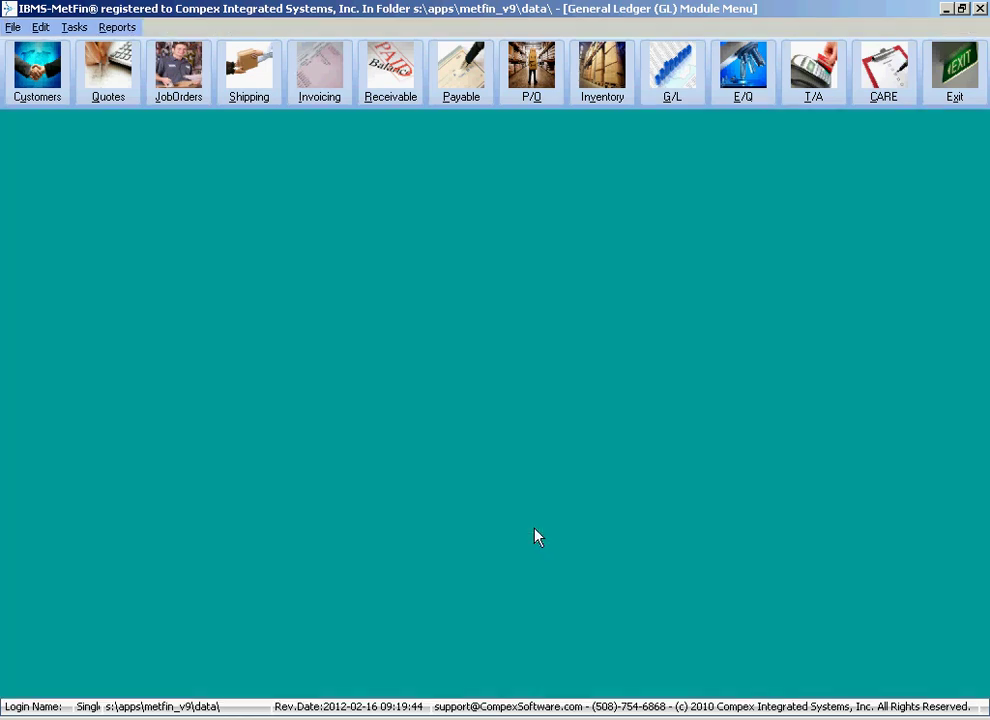
Look up the ABC Supplies Inc. voucher in accounts payable, examine its distribution line's GL account and memo, and close the module.
{"action": "left_click", "coordinate": [465, 90]}
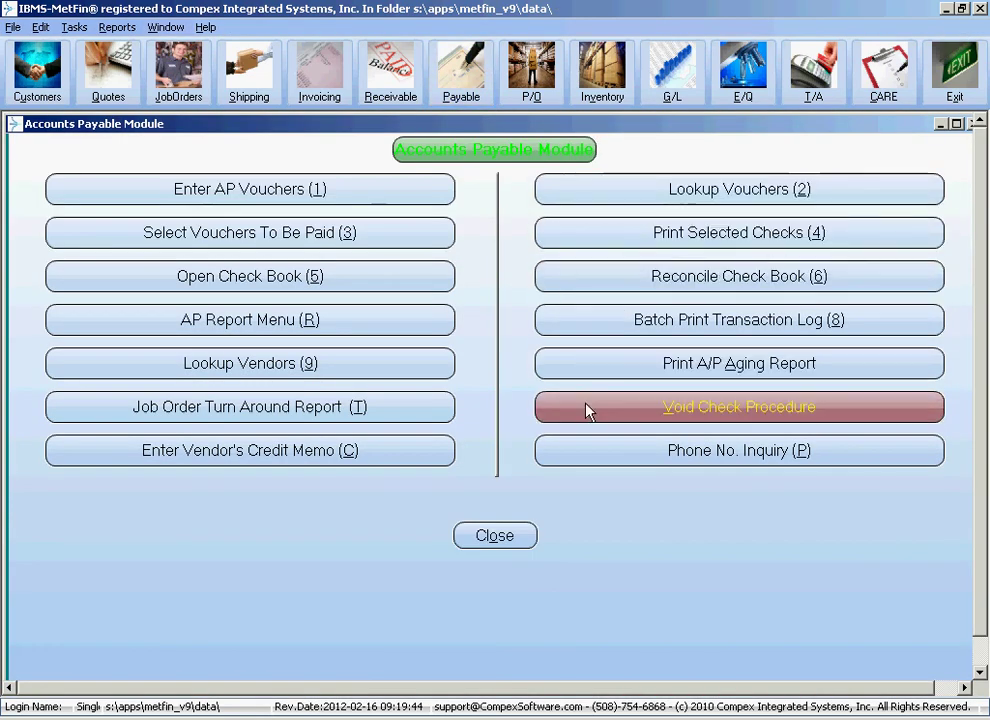
{"action": "left_click", "coordinate": [674, 200]}
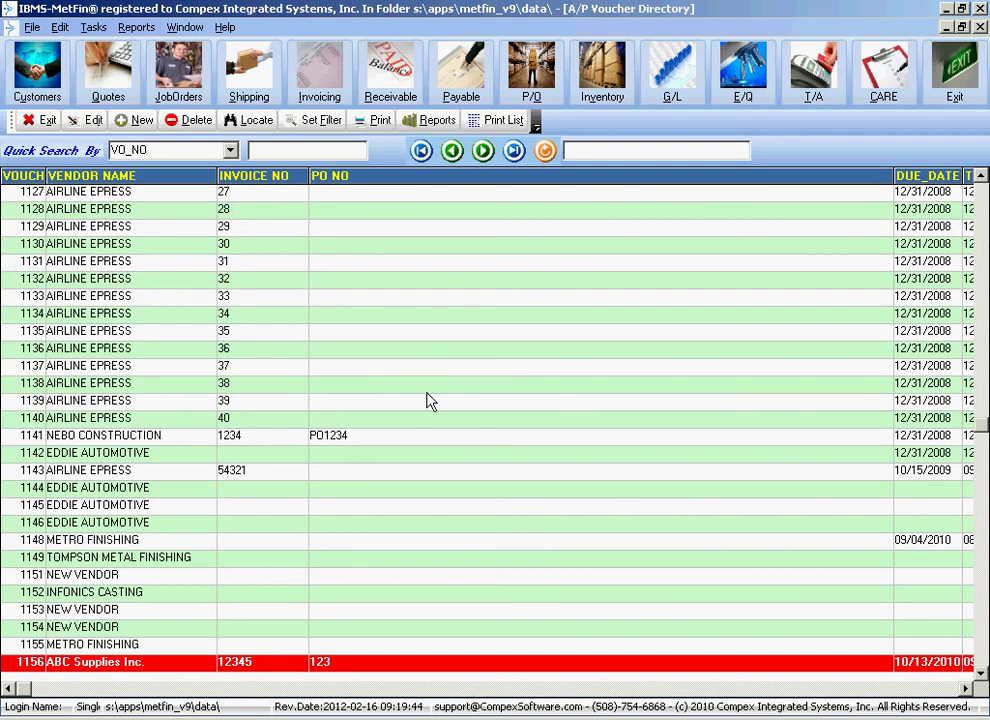
{"action": "left_click", "coordinate": [212, 666]}
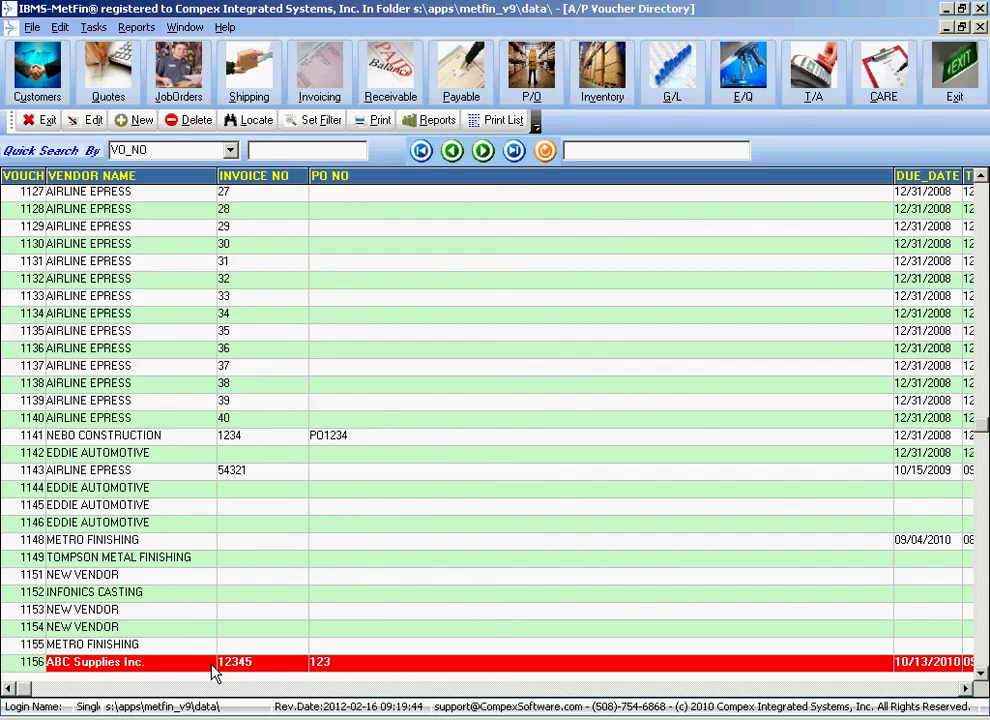
{"action": "double_click", "coordinate": [212, 667]}
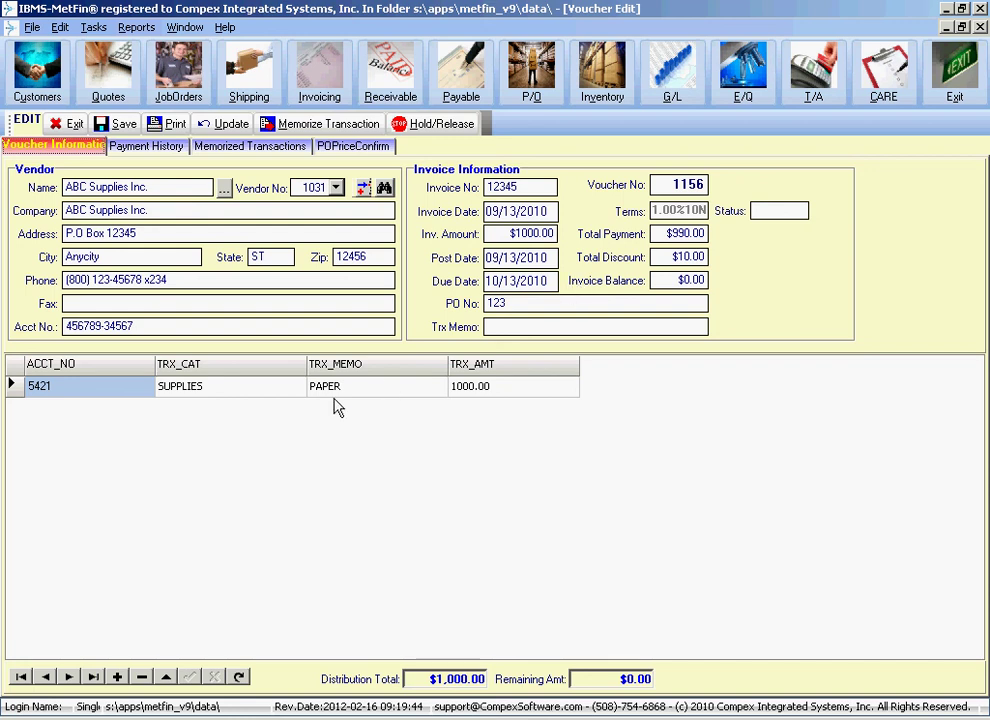
{"action": "left_click", "coordinate": [130, 392]}
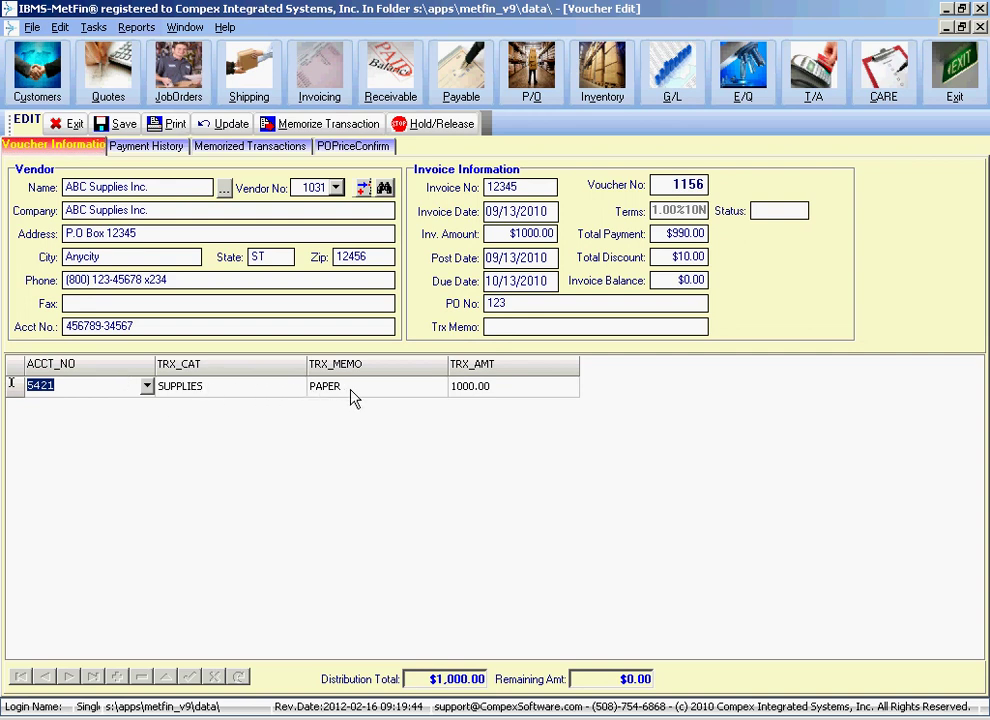
{"action": "key", "text": "Tab"}
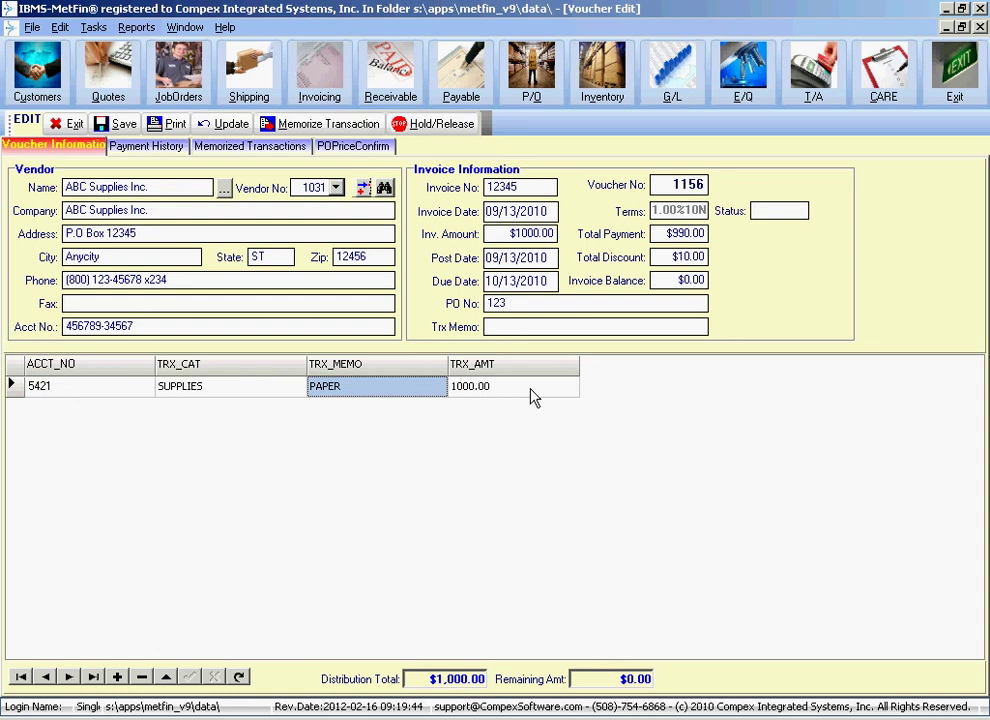
{"action": "left_click", "coordinate": [77, 126]}
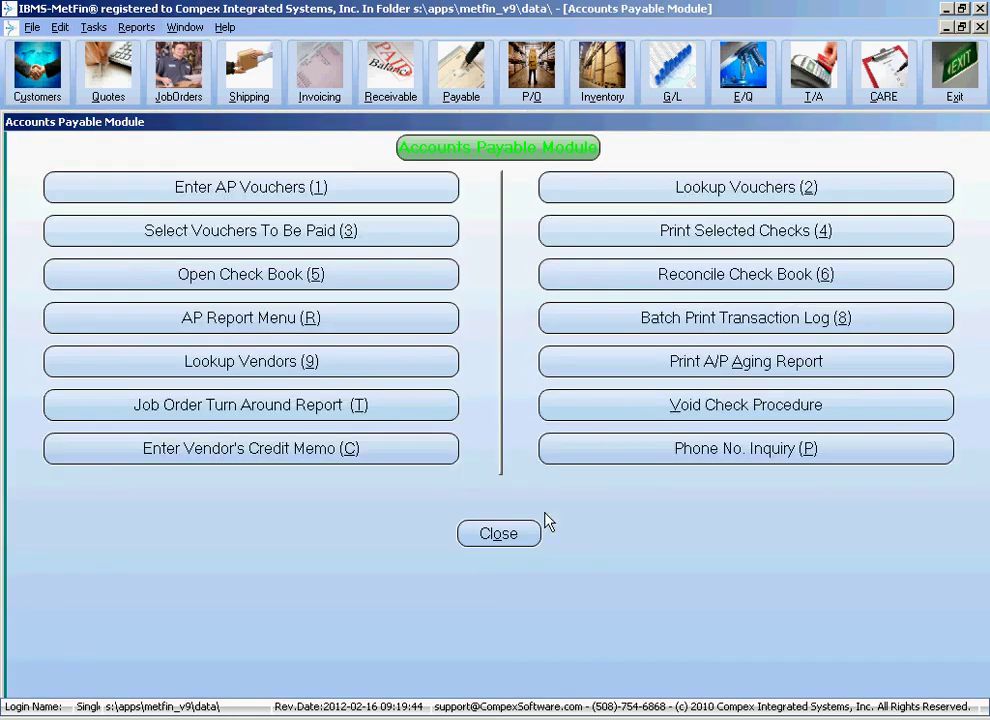
{"action": "left_click", "coordinate": [500, 533]}
Revisit the general ledger's GL/AP and GL/AR posting files and examine the default retained earnings account.
{"action": "left_click", "coordinate": [672, 70]}
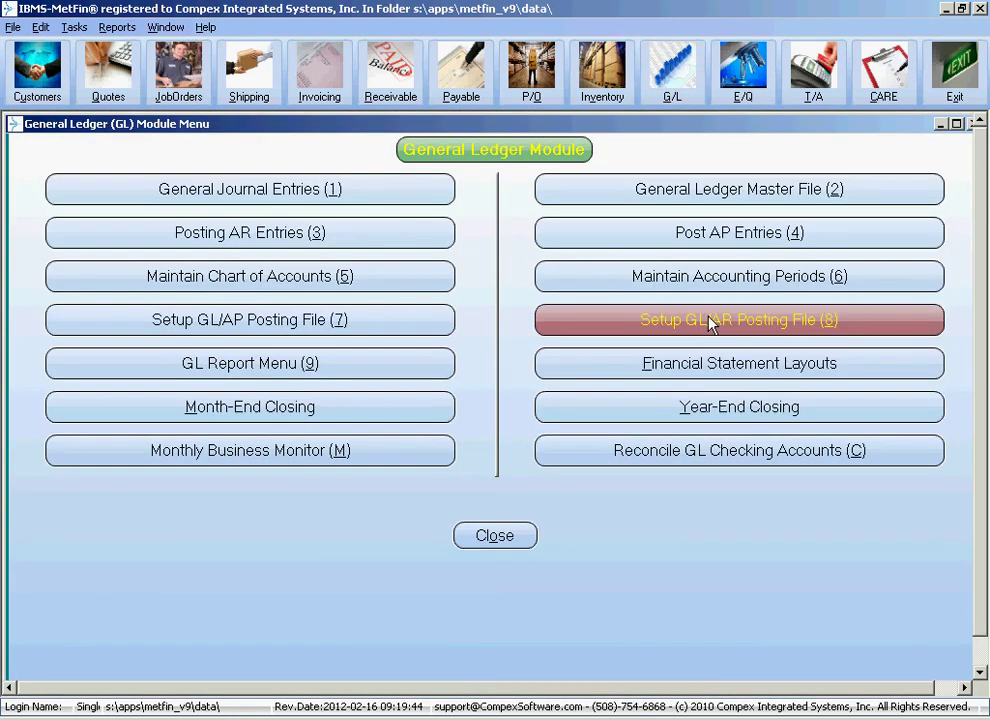
{"action": "left_click", "coordinate": [340, 319]}
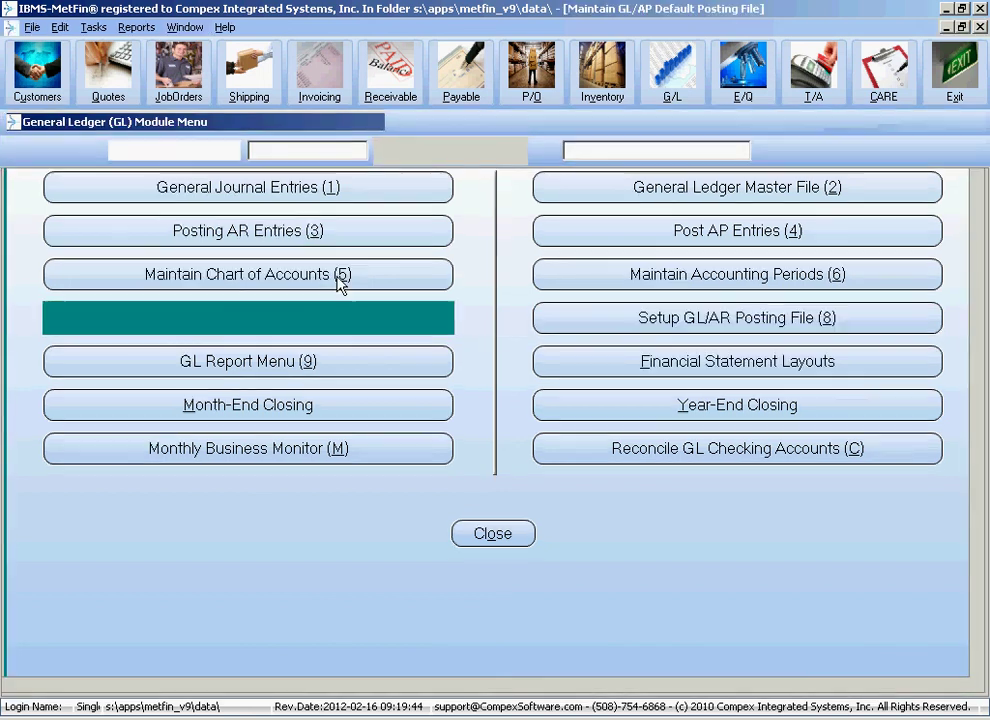
{"action": "left_click", "coordinate": [29, 121]}
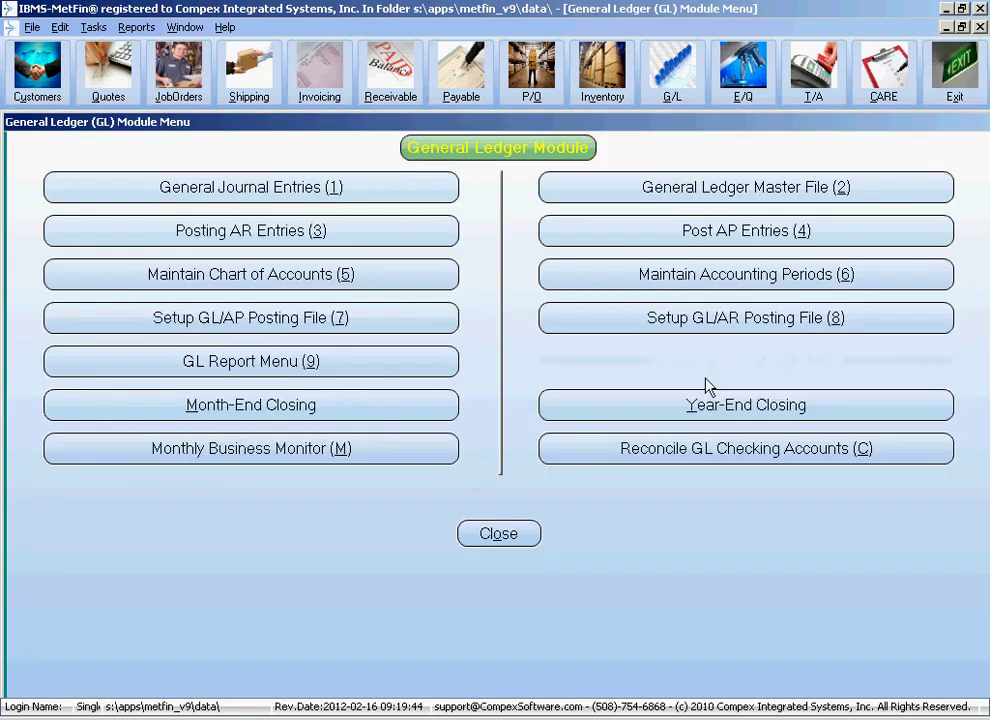
{"action": "left_click", "coordinate": [650, 317]}
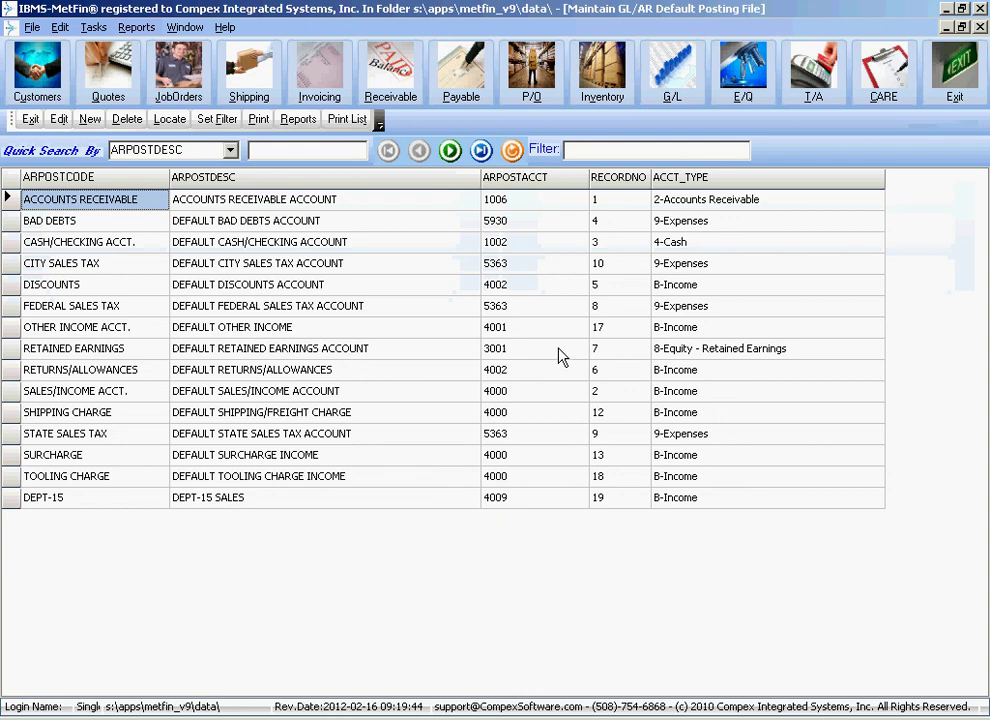
{"action": "left_click", "coordinate": [500, 350]}
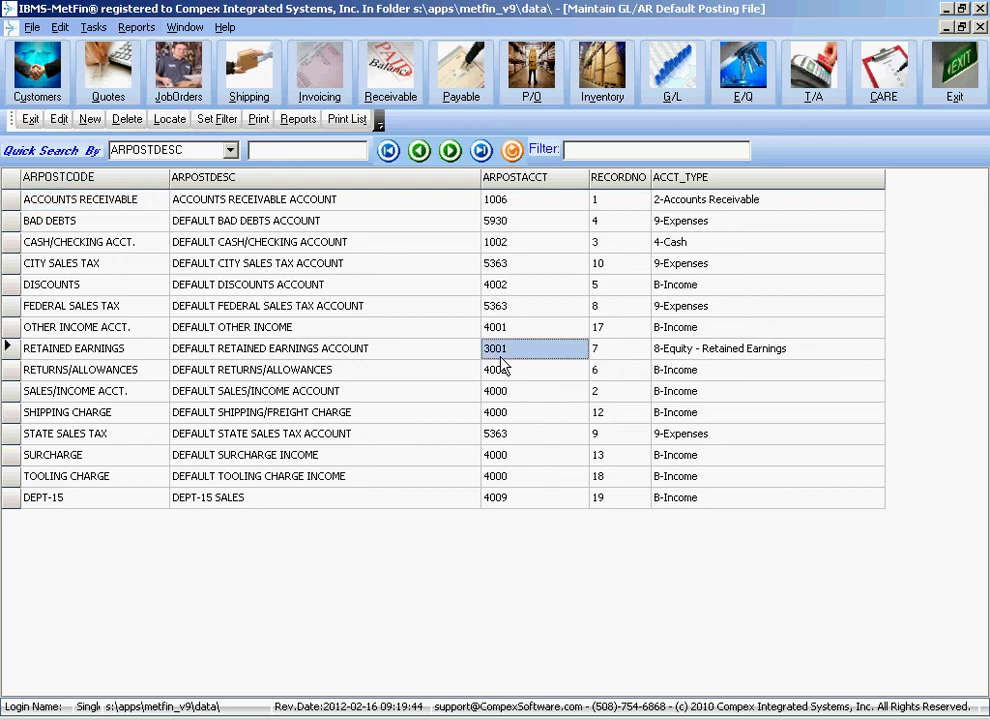